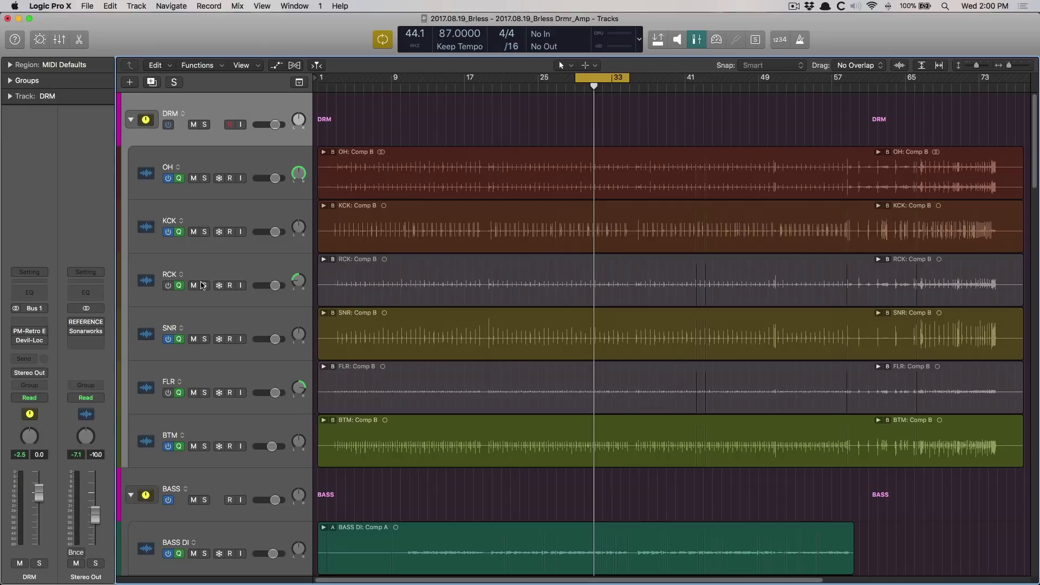
Open the PM-Retro Equalizer plug-in window from the DRM drum bus insert slot.
mouse_move(36, 333)
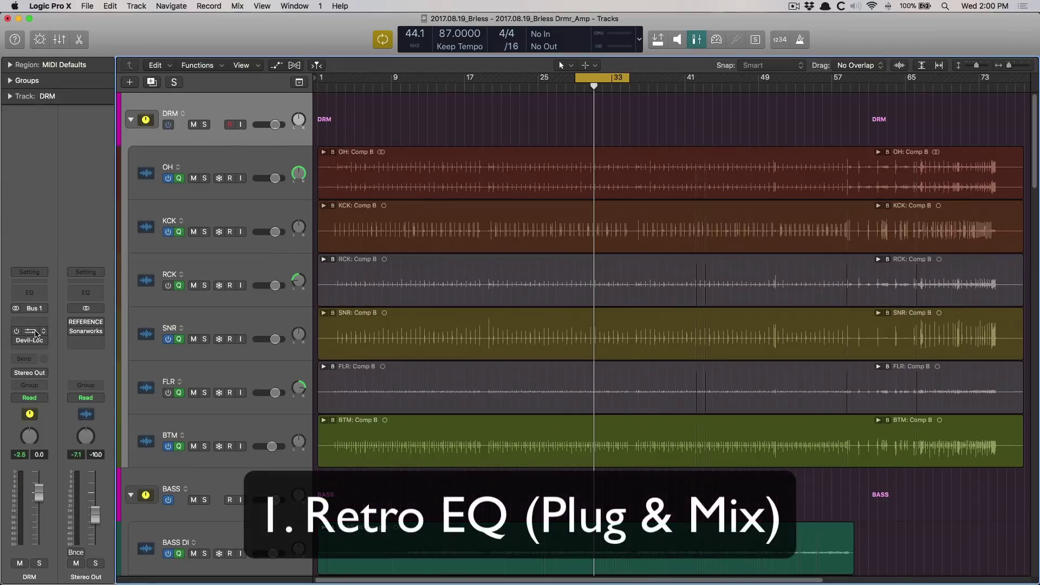
left_click(36, 334)
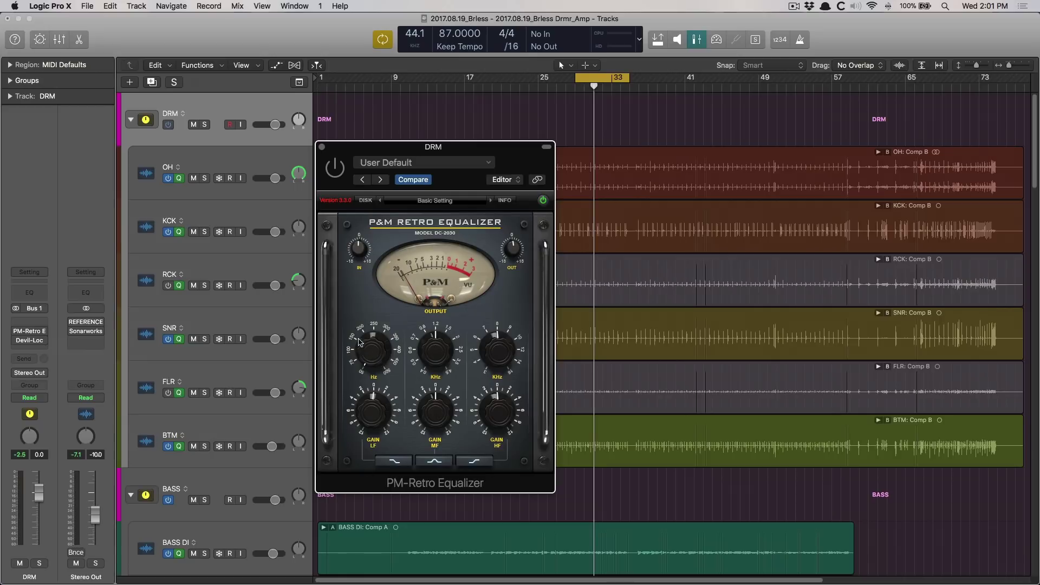
Lower the Retro EQ low band to about 75 Hz, leaving its gain at zero.
left_click_drag(367, 327, 368, 364)
left_click_drag(366, 411, 369, 372)
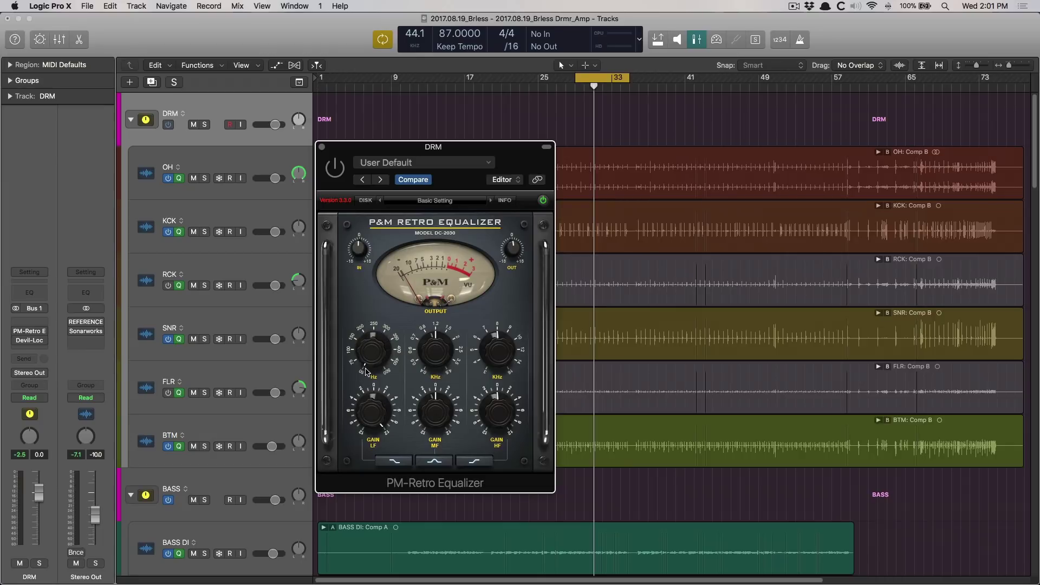
left_click(369, 396, "alt")
Try bell curves on the bands, then return the low and high bands to shelf curves.
left_click(481, 464)
left_click(406, 467)
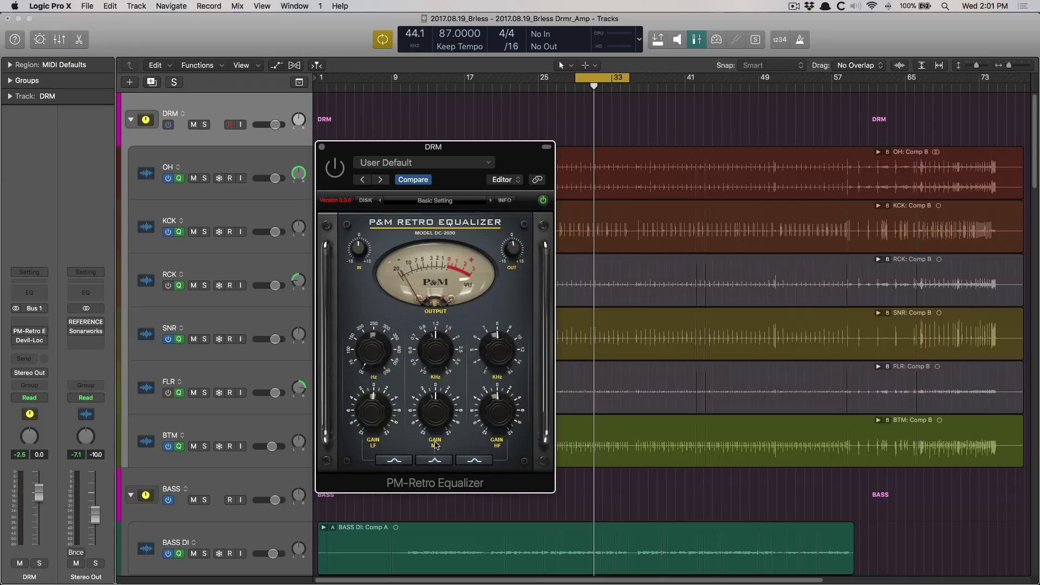
left_click(437, 465)
left_click(439, 466)
left_click(476, 462)
left_click(411, 463)
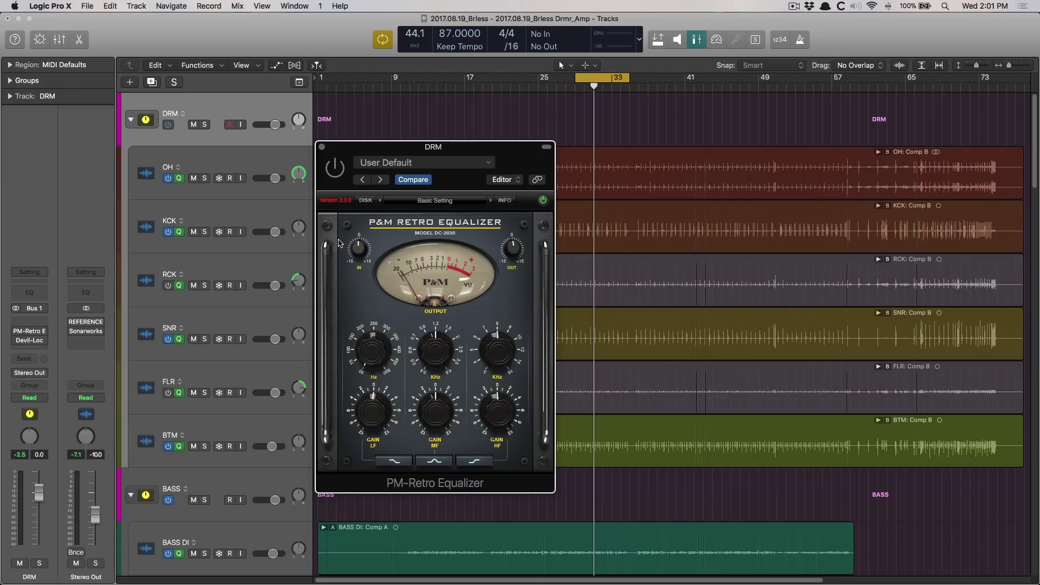
Solo the DRM drum bus and play it with the Retro EQ bypassed.
left_click(333, 169)
left_click(204, 124)
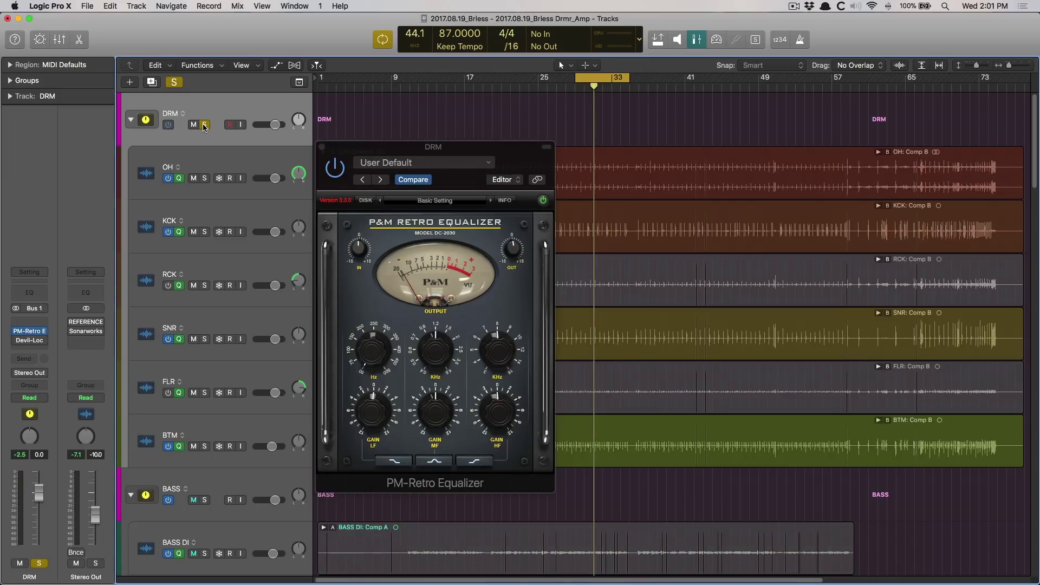
left_click(334, 168)
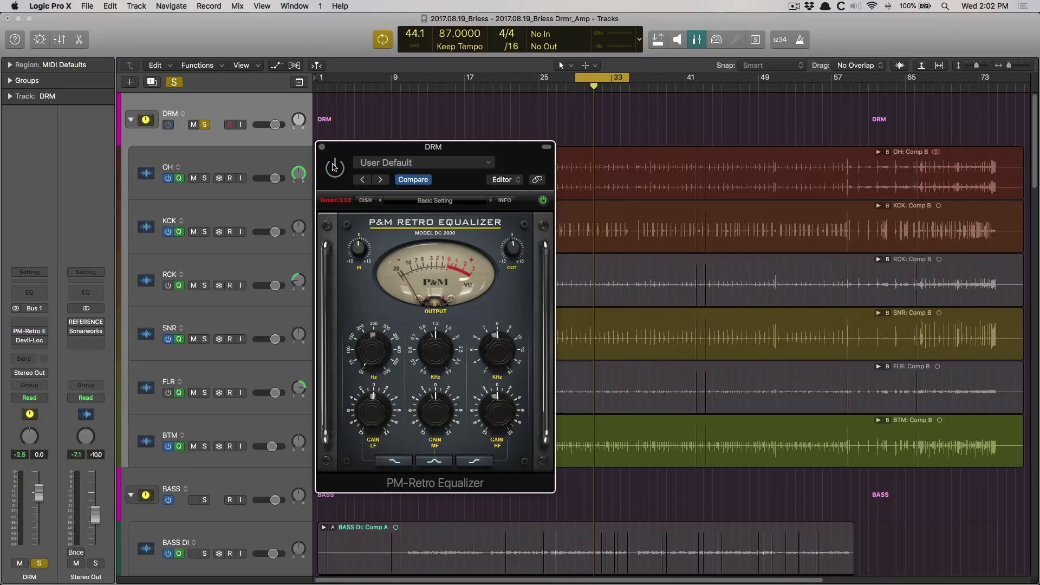
key("space")
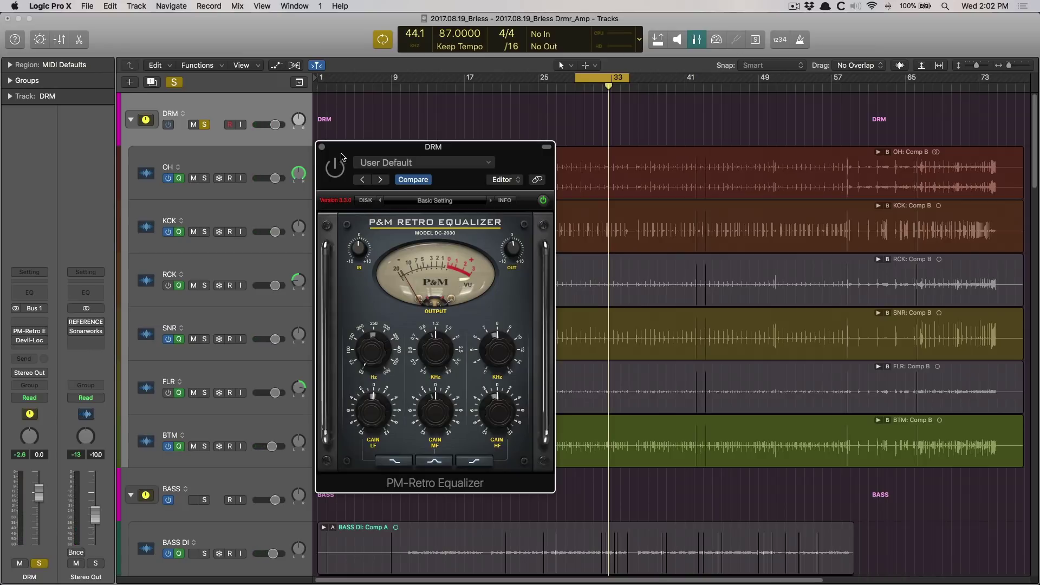
left_click_drag(353, 149, 371, 139)
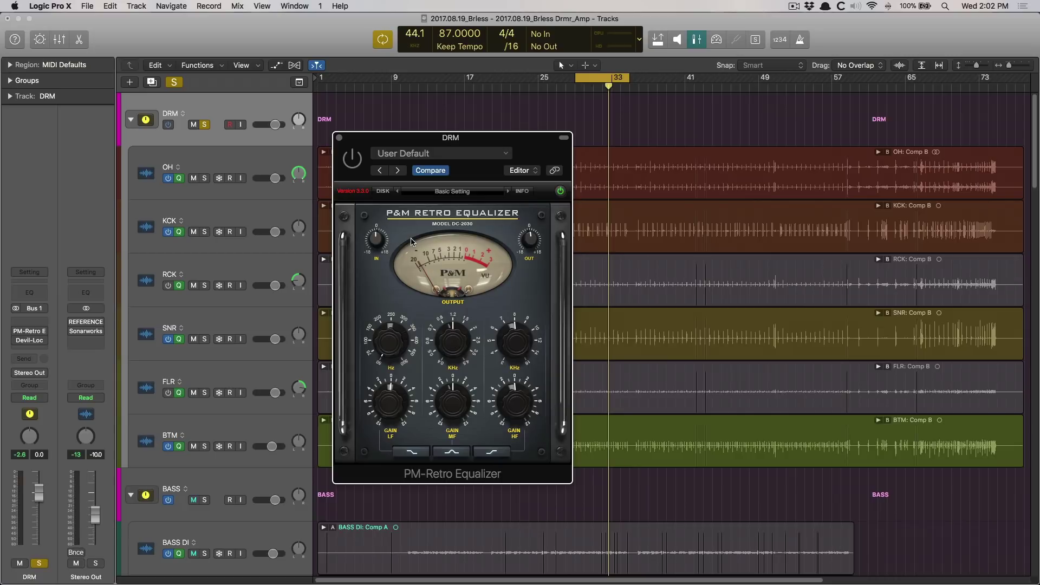
Re-enable the Retro EQ, zero the mid gain, and slightly lower the mid frequency during playback.
left_click(351, 163)
left_click_drag(444, 433, 444, 450)
key("space")
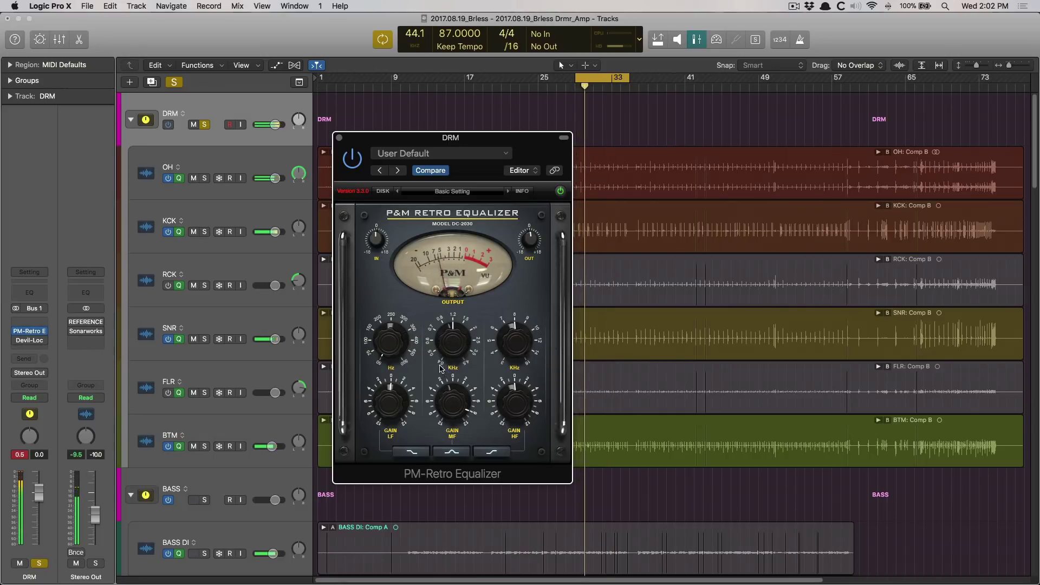
left_click_drag(443, 347, 447, 362)
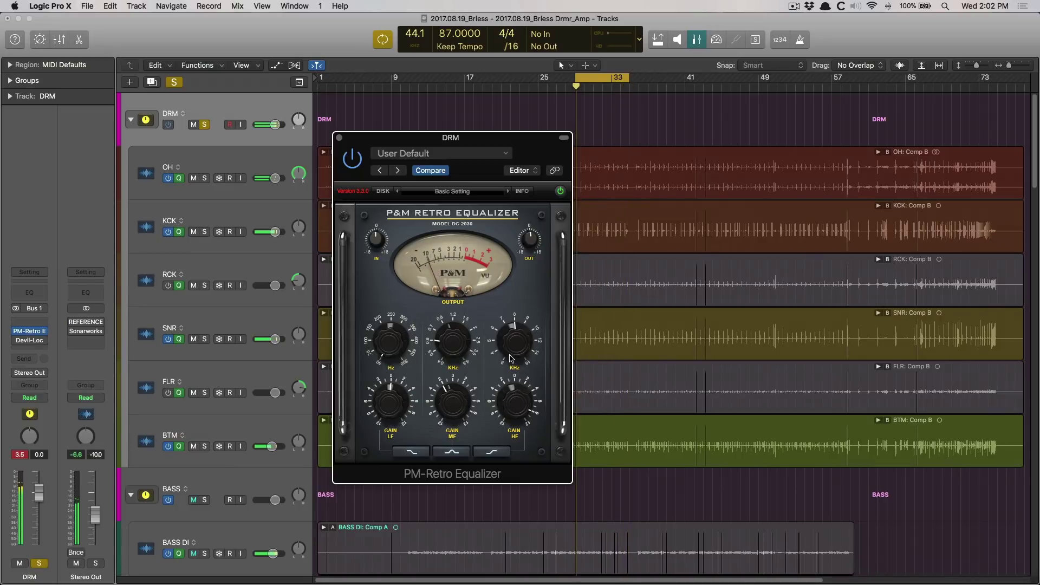
Boost the high band around 5 kHz, then A/B the EQ against bypass.
left_click_drag(509, 339, 507, 365)
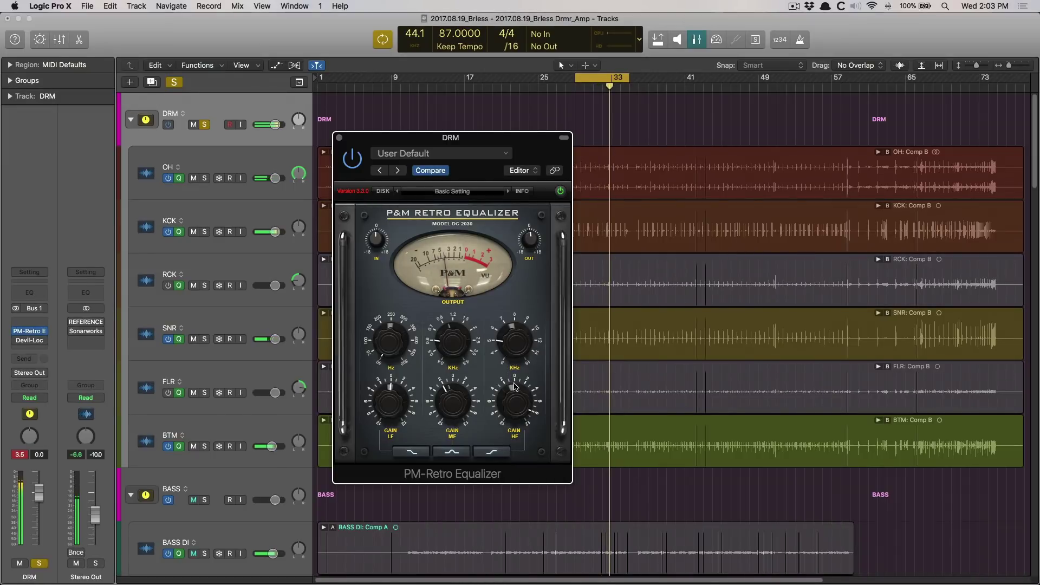
left_click_drag(508, 384, 513, 420)
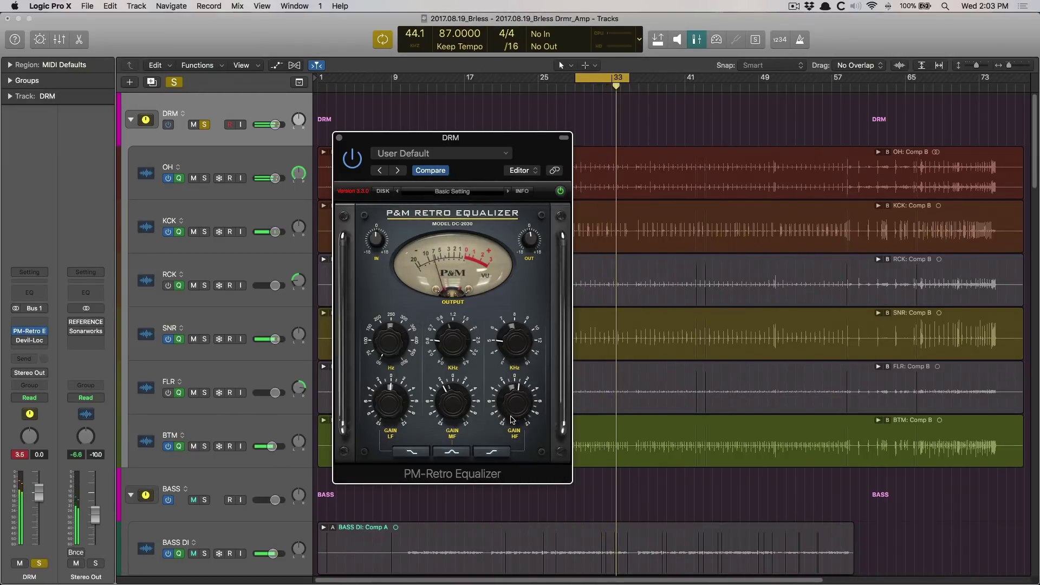
left_click(560, 191)
left_click(560, 192)
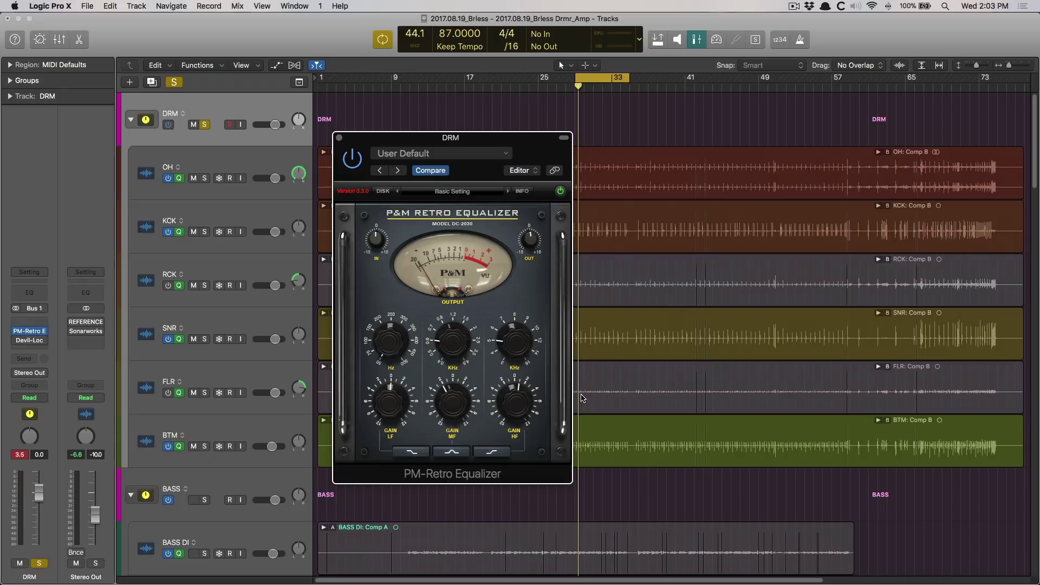
Show the mixer, close the drum bus EQ, and load a PM-Retro Equalizer on KCK.
key("x")
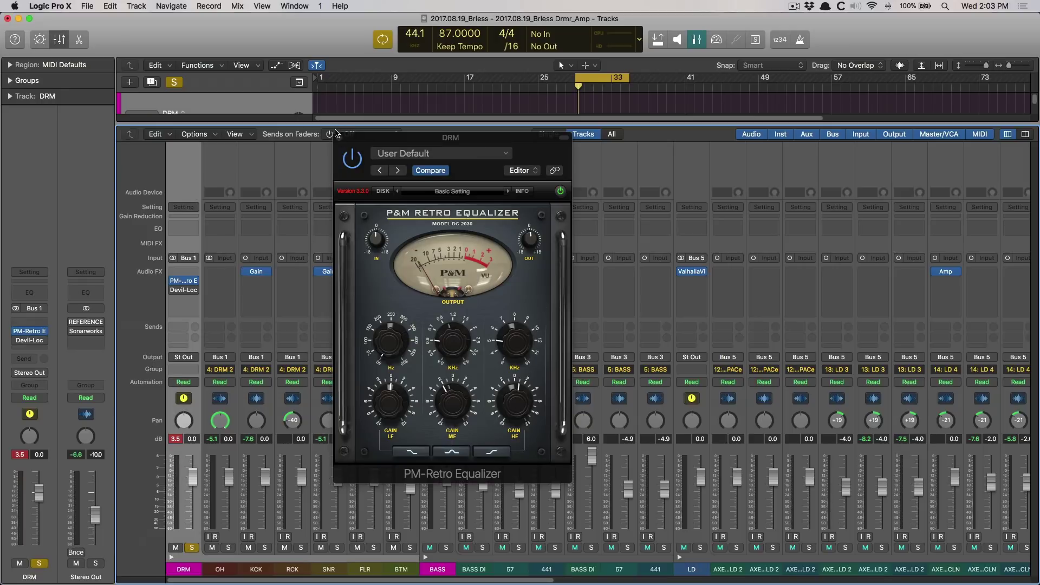
left_click(339, 137)
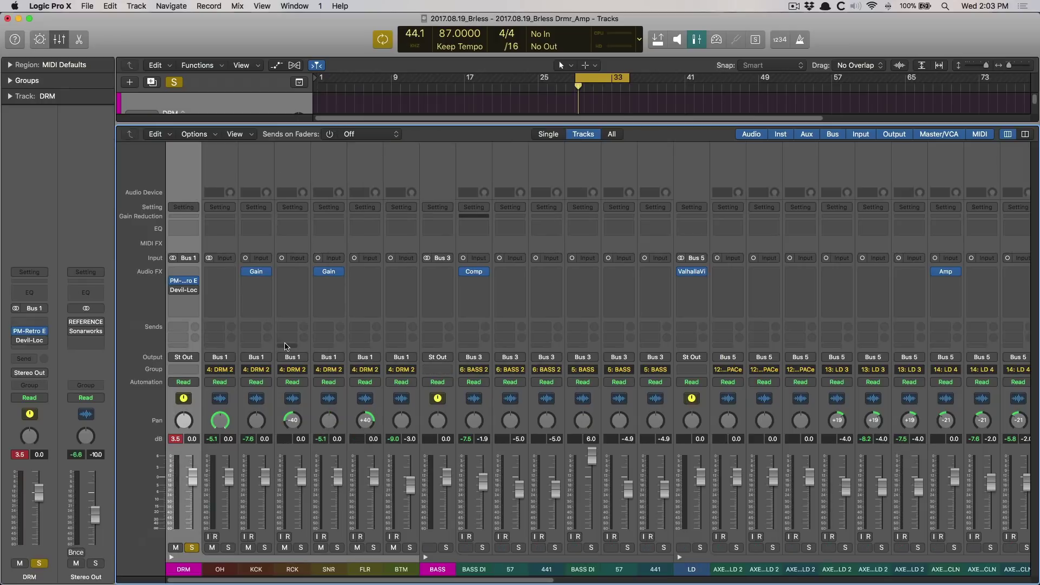
left_click(260, 282)
left_click(348, 311)
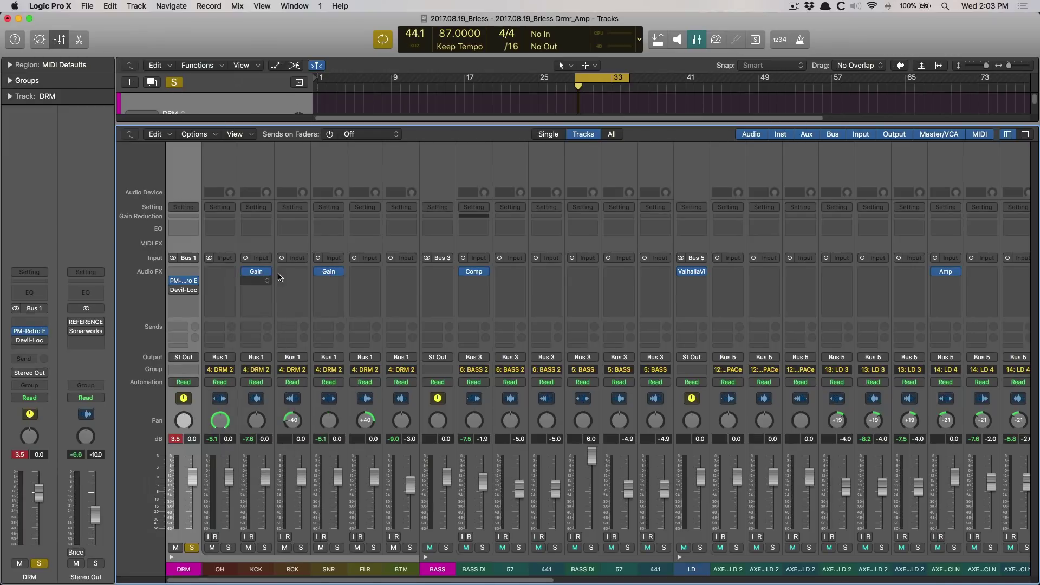
left_click_drag(177, 34, 426, 100)
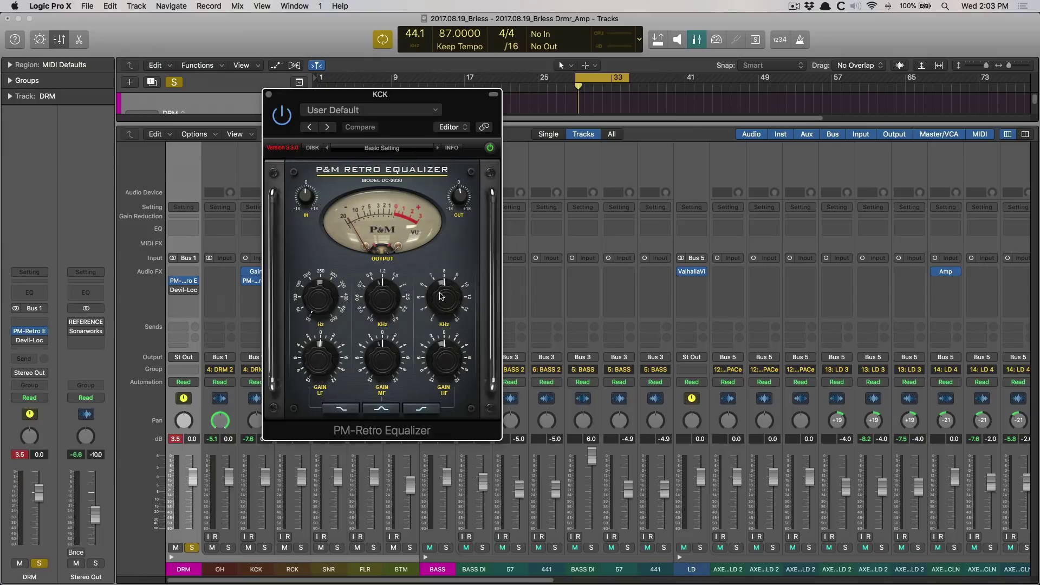
Boost KCK's mids near 0.7 kHz with a bell-shaped high band, comparing against bypass.
key("space")
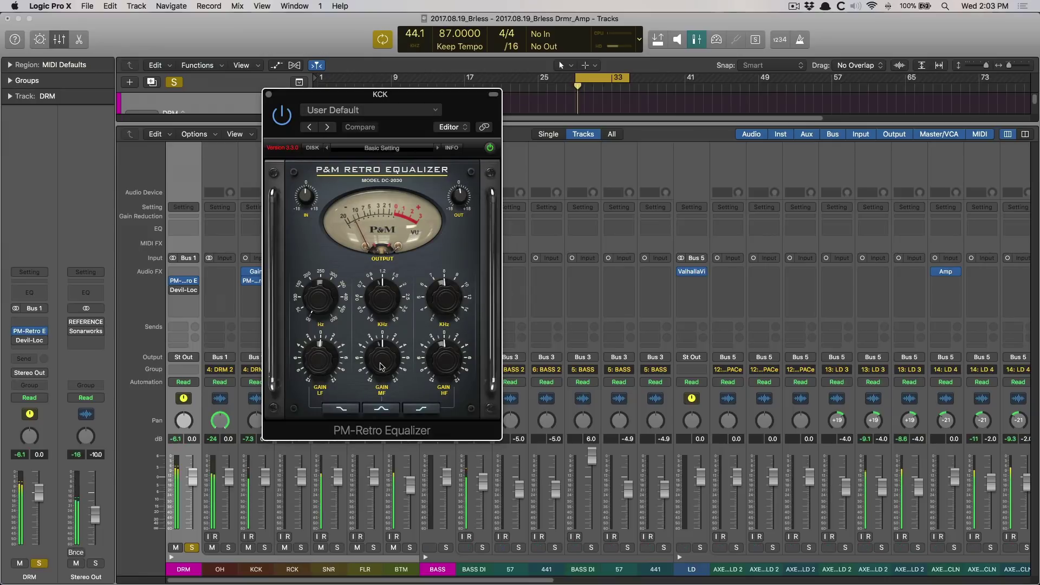
left_click_drag(381, 366, 379, 356)
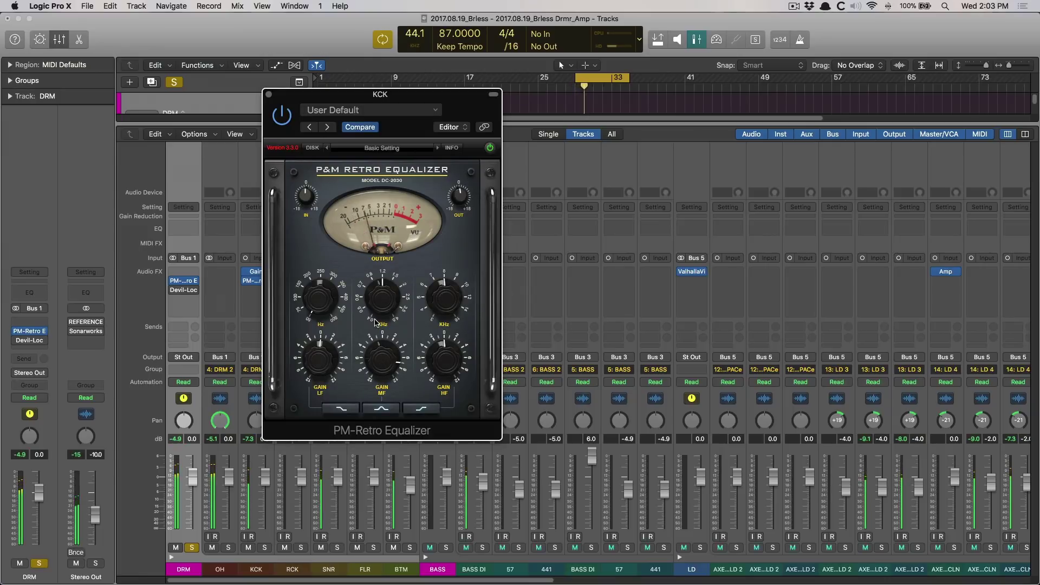
left_click_drag(376, 298, 378, 334)
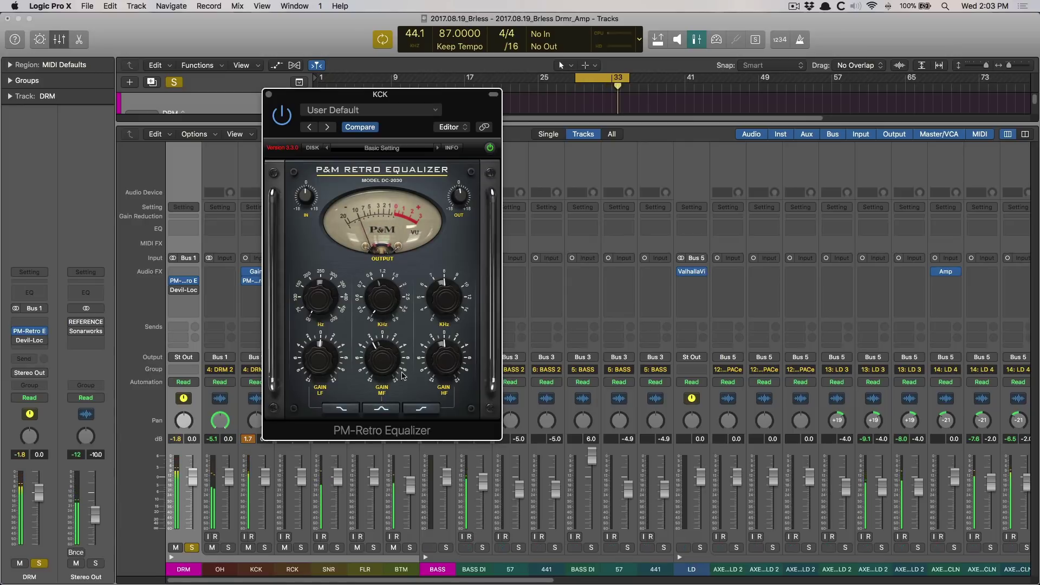
left_click(427, 410)
left_click_drag(446, 297, 442, 329)
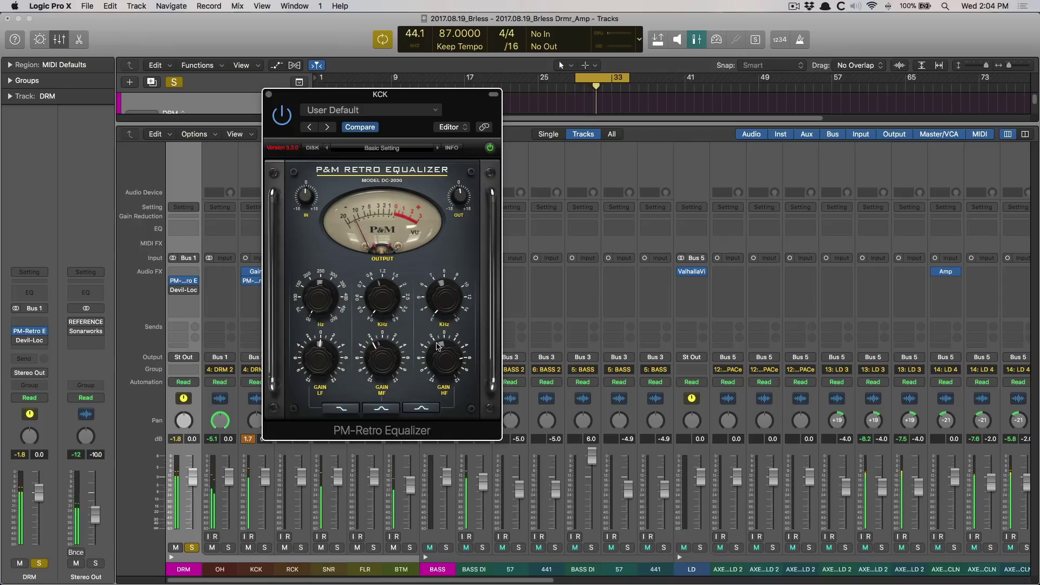
left_click_drag(433, 334, 419, 312)
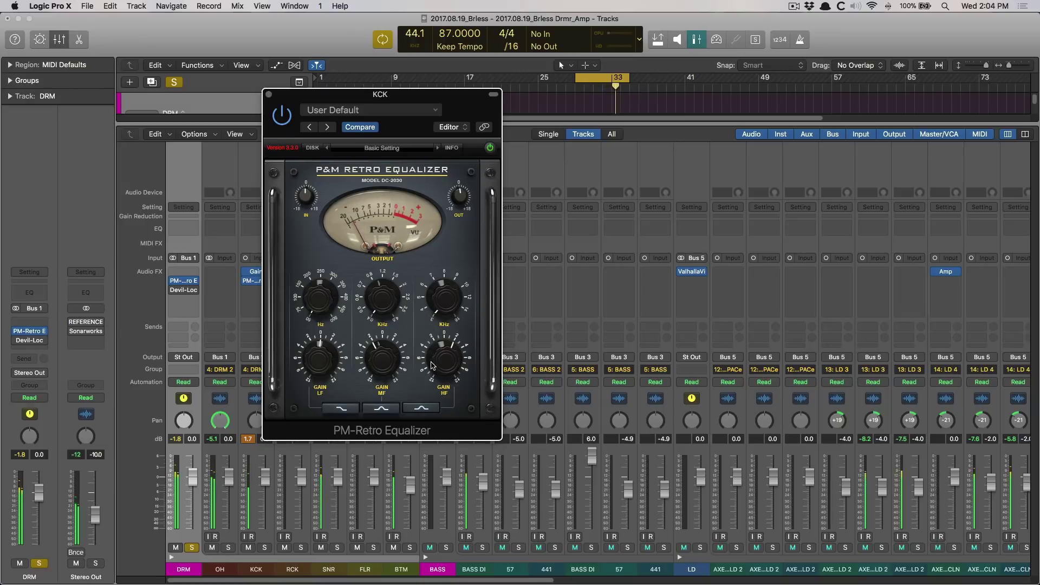
left_click(489, 148)
left_click(486, 147)
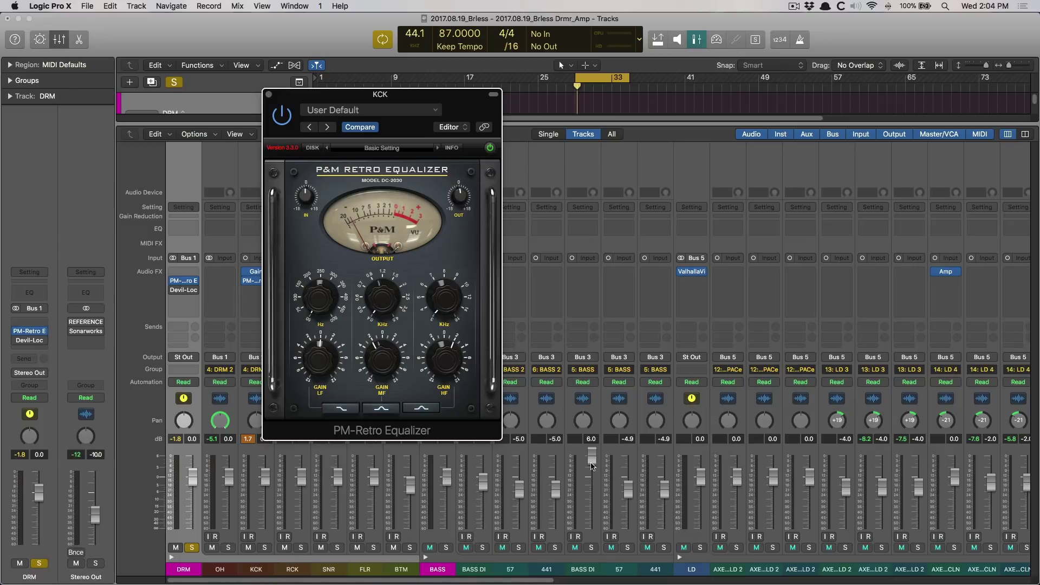
left_click(592, 465, "alt")
Hide the kick EQ and load a mono PM-Retro Equalizer on SNR.
key("v")
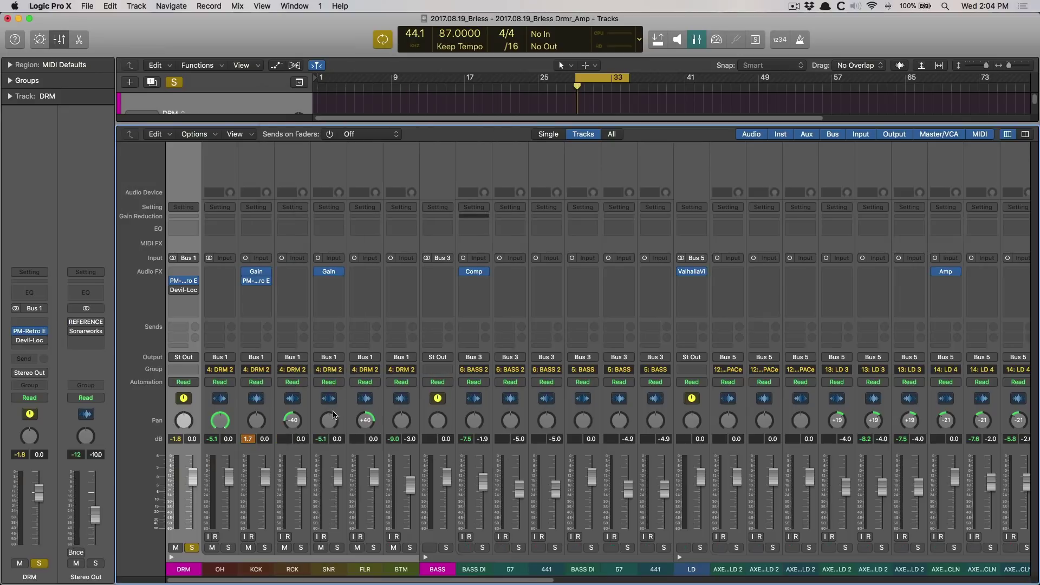
left_click(327, 281)
mouse_move(340, 304)
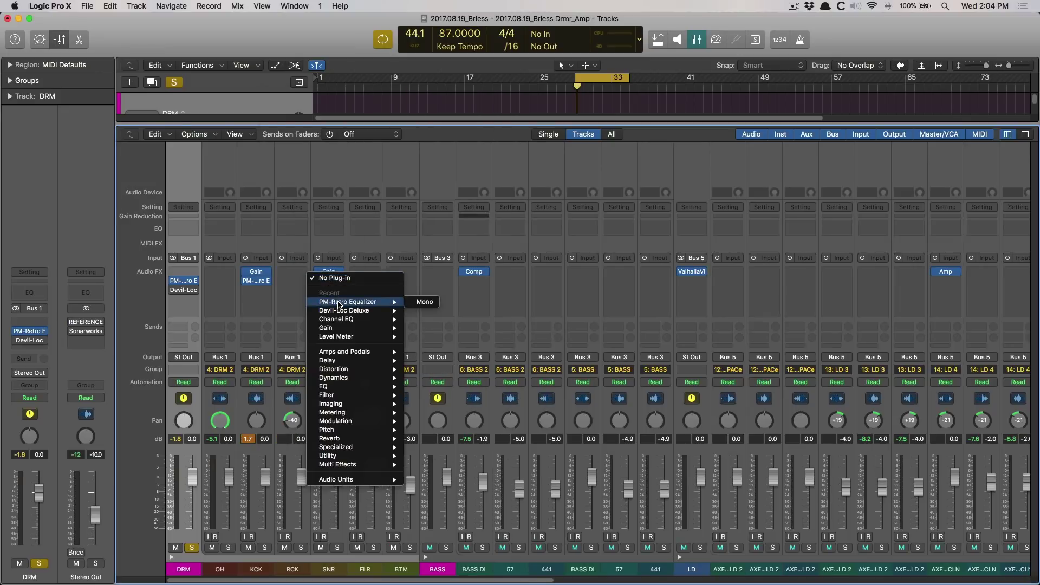
left_click(424, 302)
left_click_drag(190, 30, 464, 115)
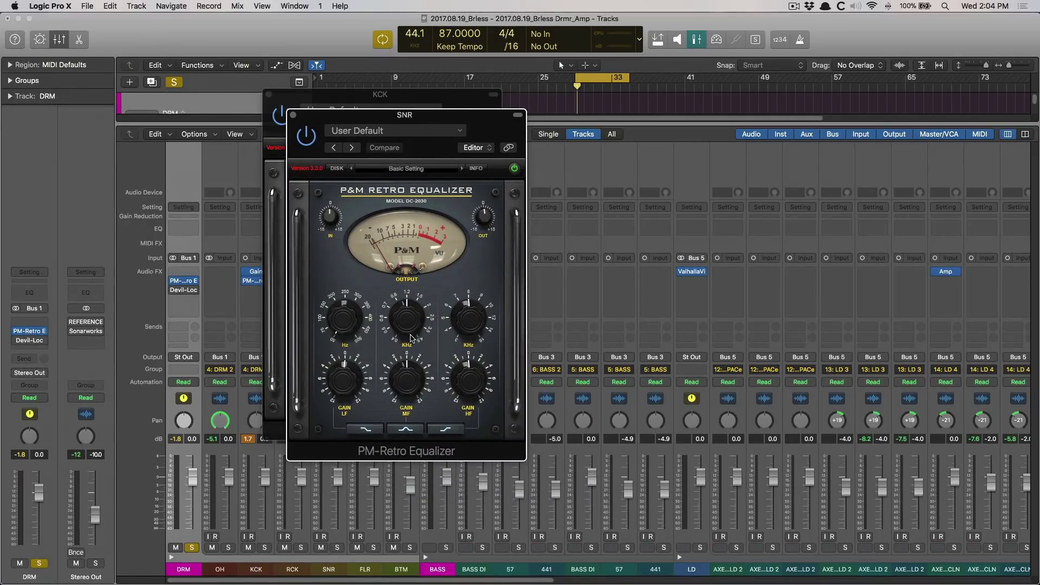
key("space")
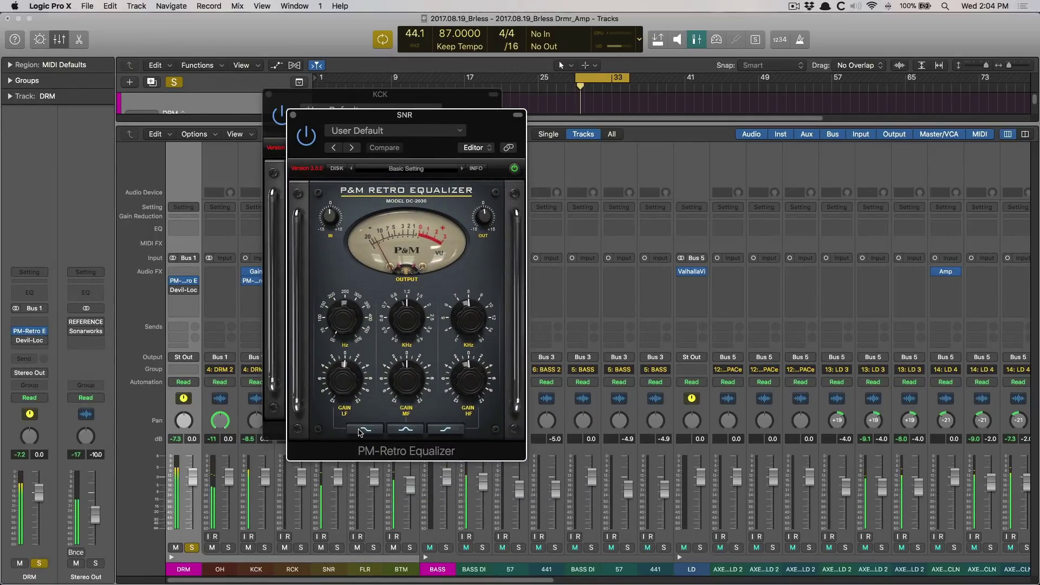
Reshape the snare's low band, boost it near 150 Hz, and lower the high-frequency setting.
left_click(360, 432)
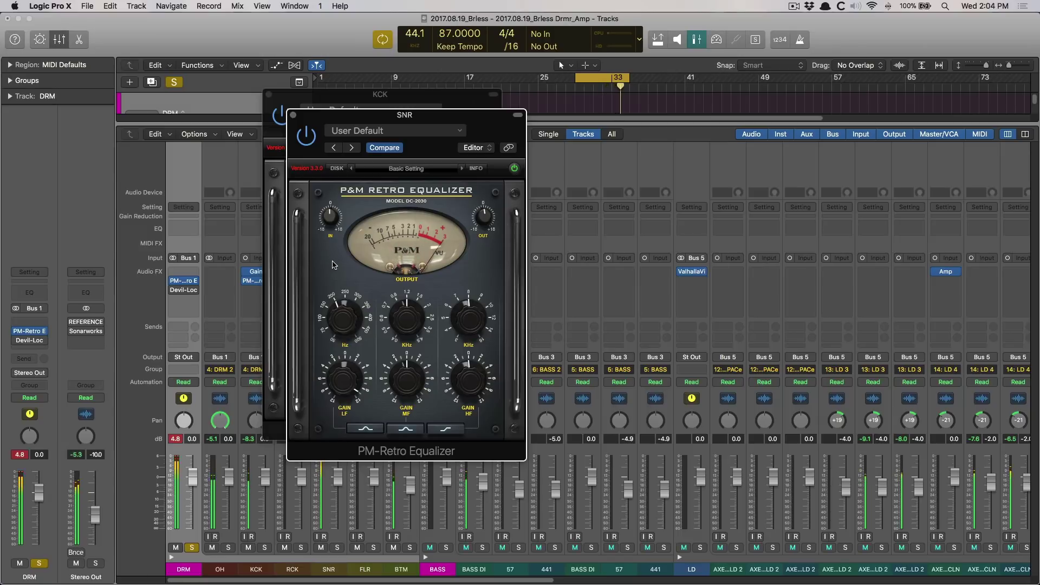
left_click_drag(346, 379, 352, 415)
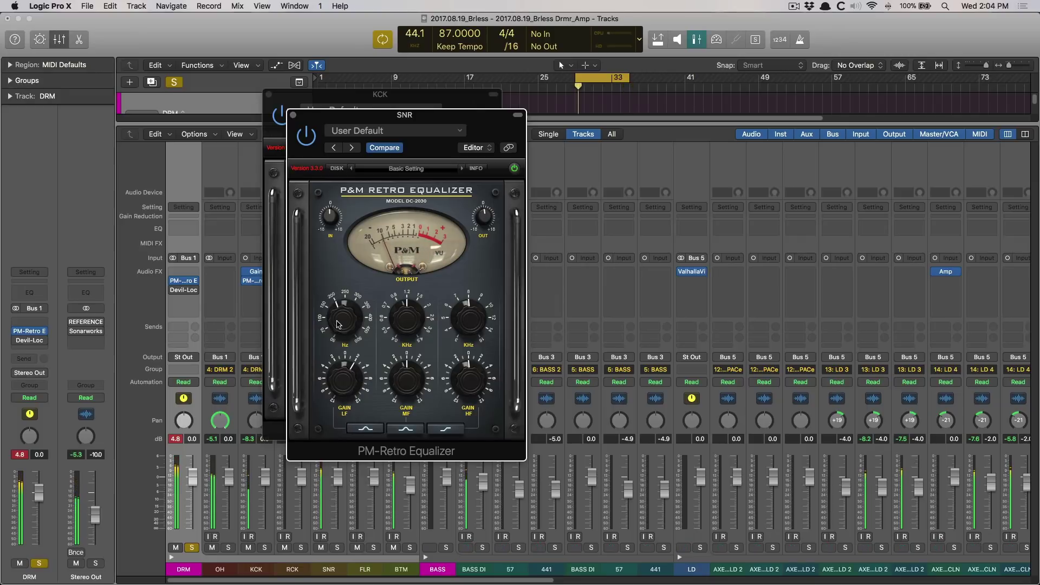
left_click_drag(338, 323, 336, 332)
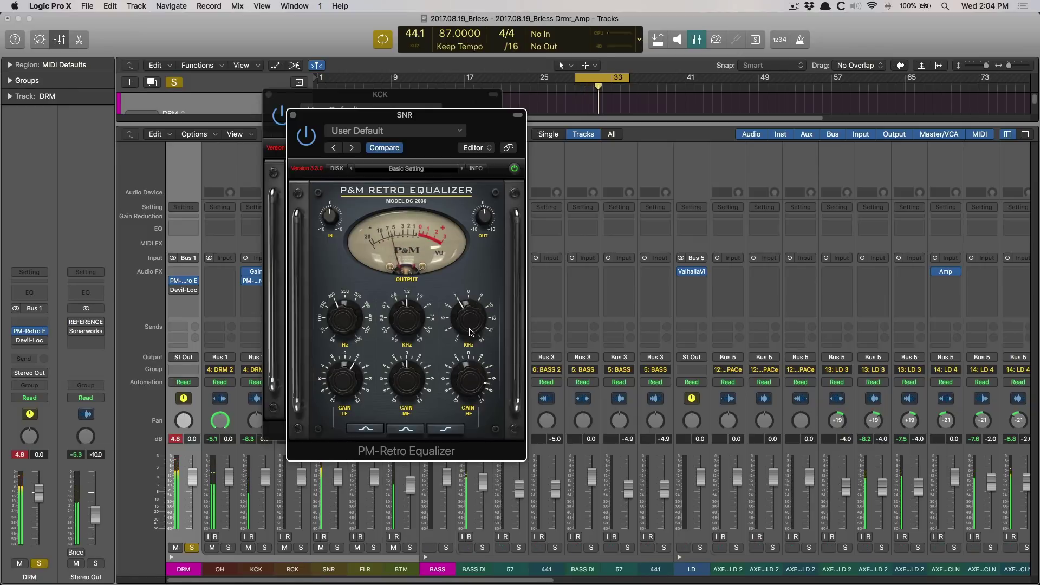
left_click_drag(470, 330, 469, 357)
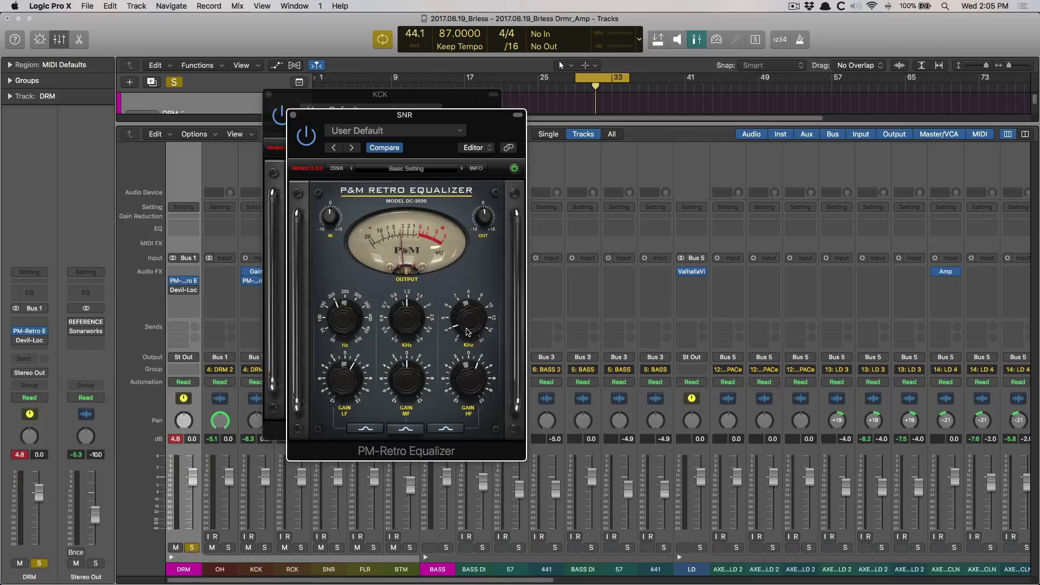
A/B the snare equalizer twice, then close the snare and kick plug-in windows.
left_click(531, 171)
left_click(517, 169)
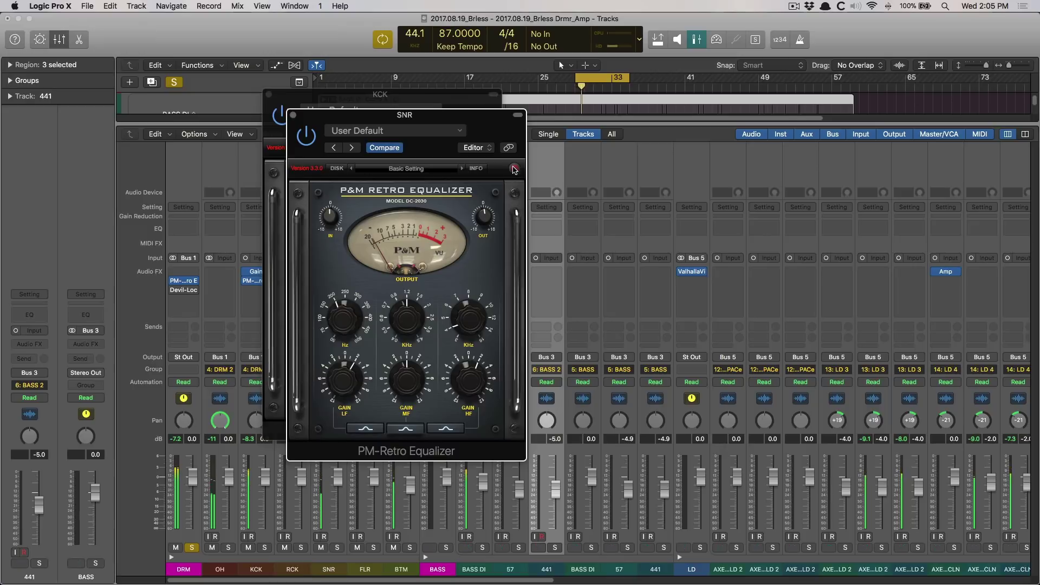
left_click(514, 169)
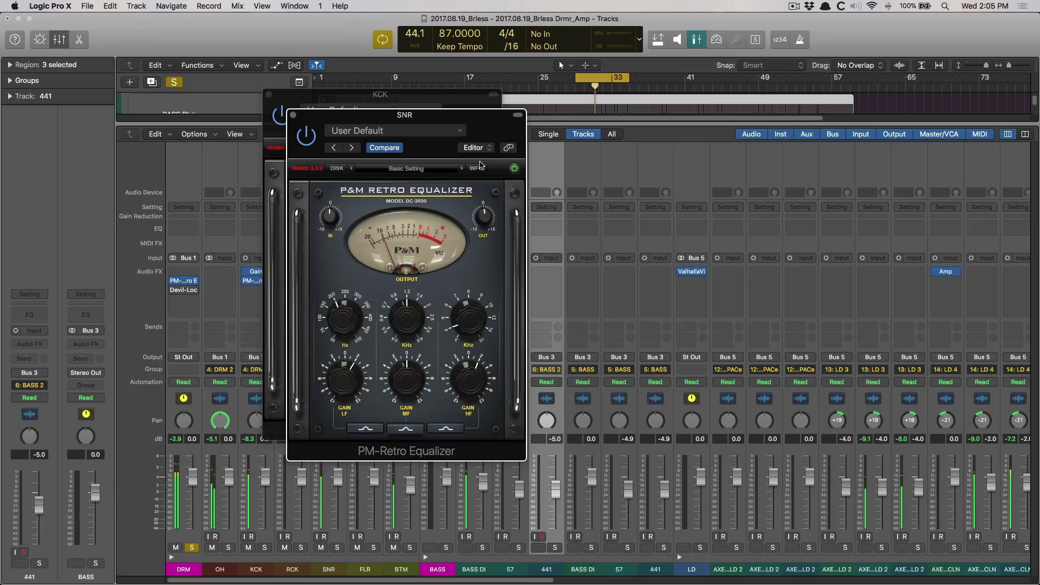
left_click(514, 168)
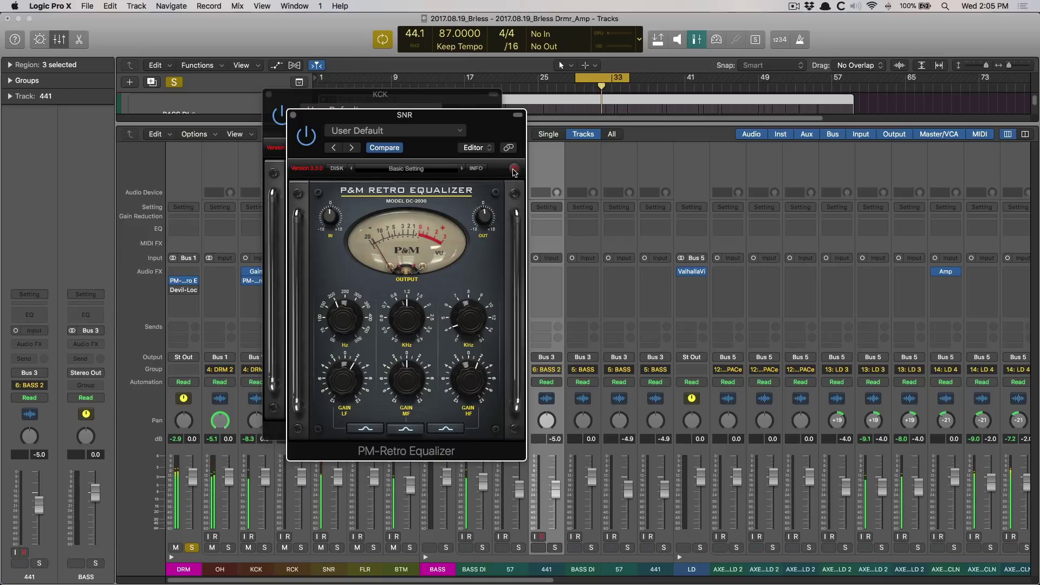
left_click(514, 169)
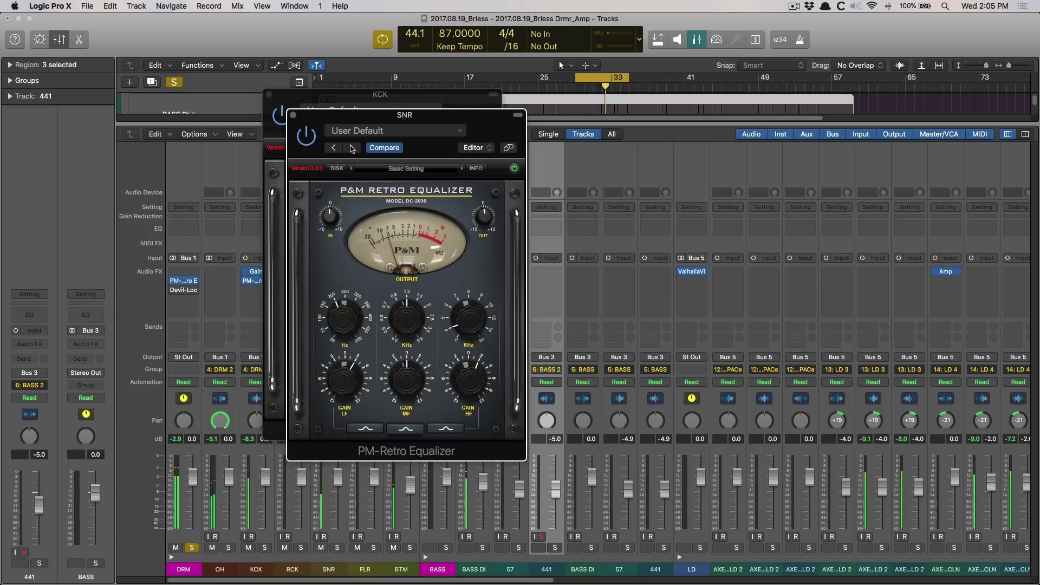
left_click(293, 115, "alt")
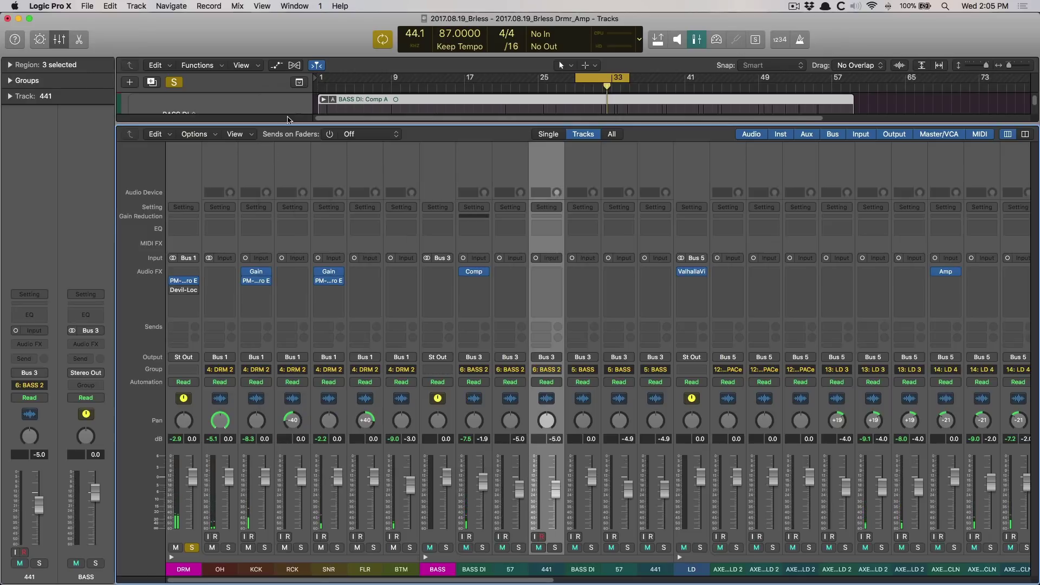
Bypass the Retro EQ on DRM, KCK and SNR together, play, then re-enable DRM's.
left_click(199, 571)
left_click(253, 572, "shift")
left_click(315, 573, "shift")
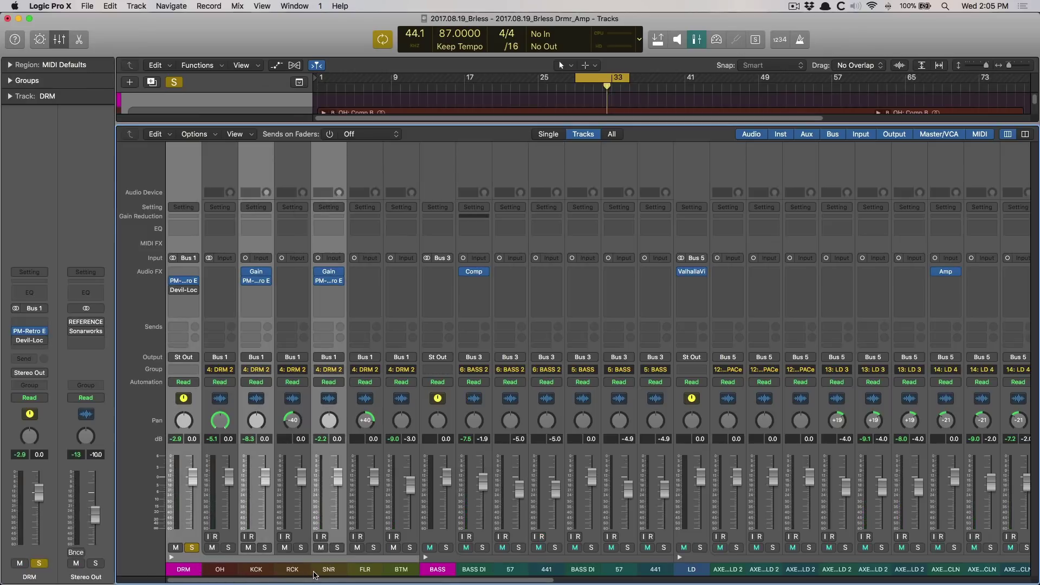
left_click(171, 280)
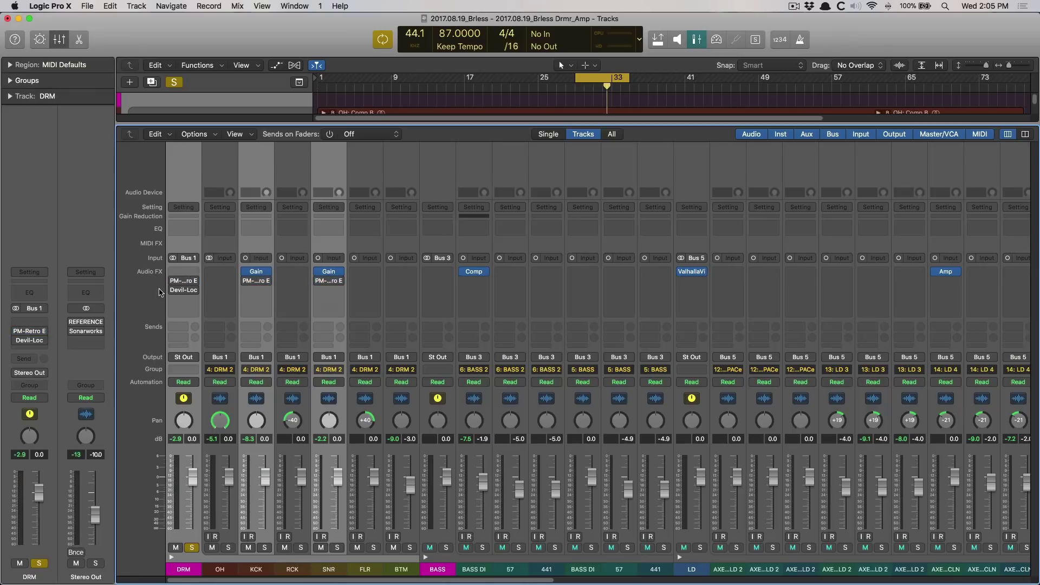
key("space")
mouse_move(173, 282)
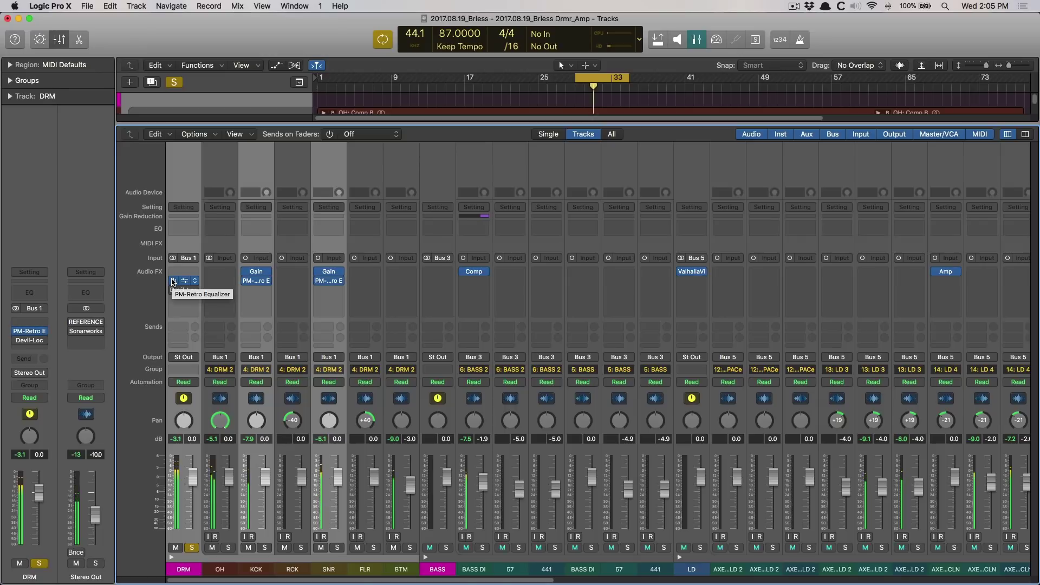
left_click(173, 281)
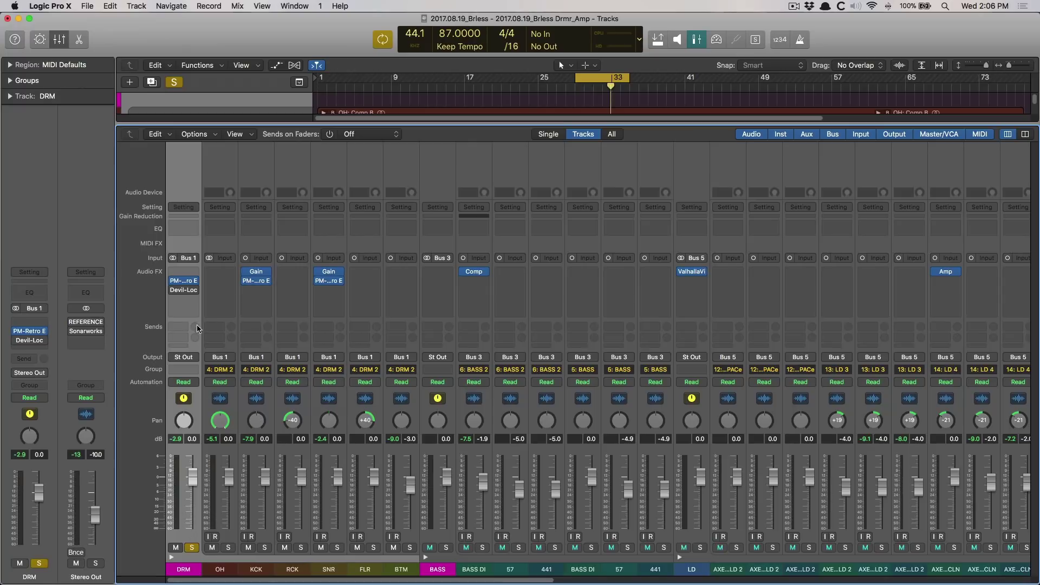
Open the Devil-Loc Deluxe window from the DRM channel's insert slot.
left_click(184, 291)
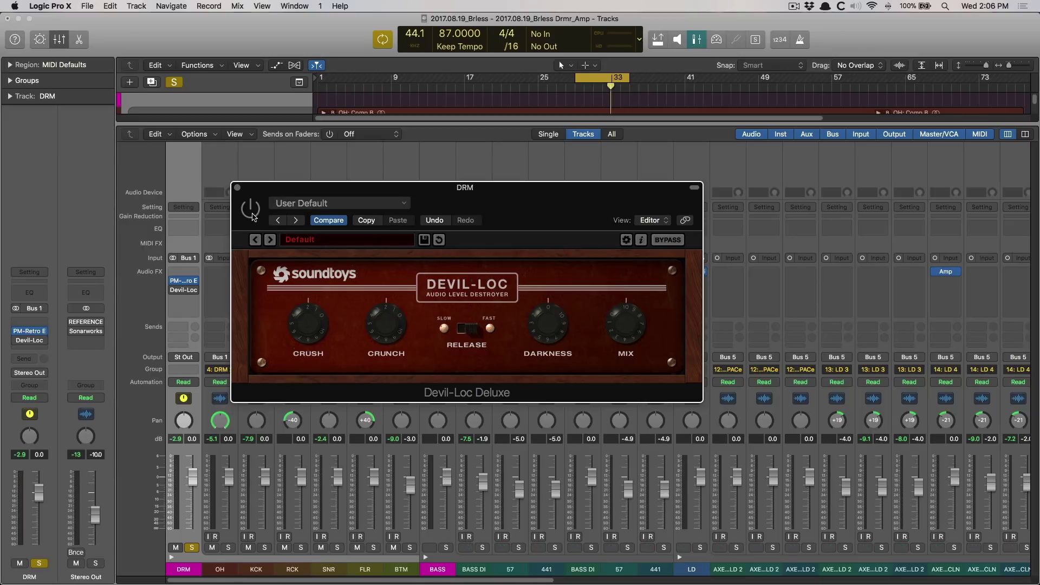
While playing, set Devil-Loc Crush to 1.9, Crunch to 2.0, Darkness near 6.5 kHz, and adjust Mix.
left_click_drag(349, 184, 417, 291)
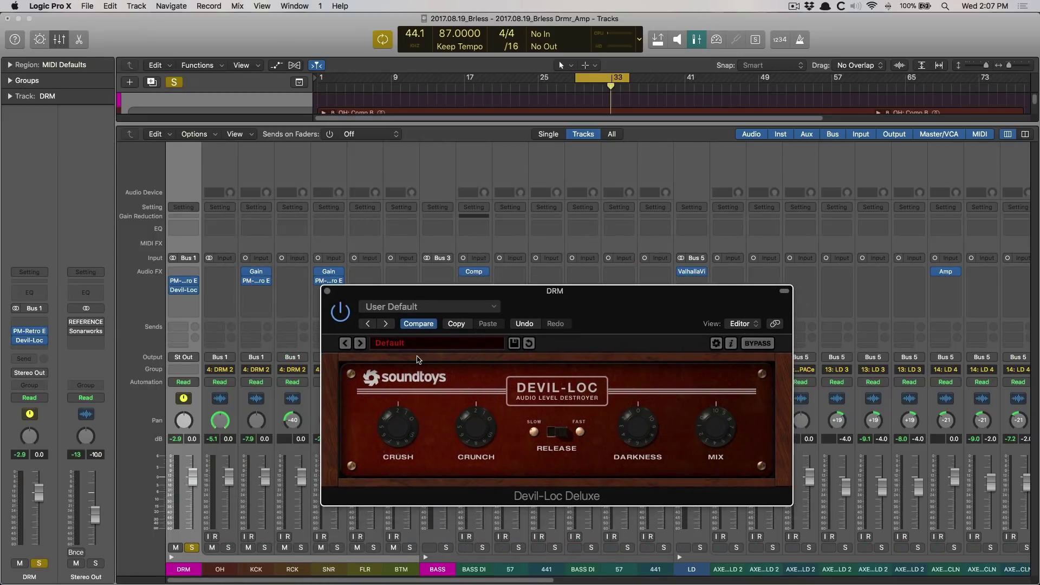
key("space")
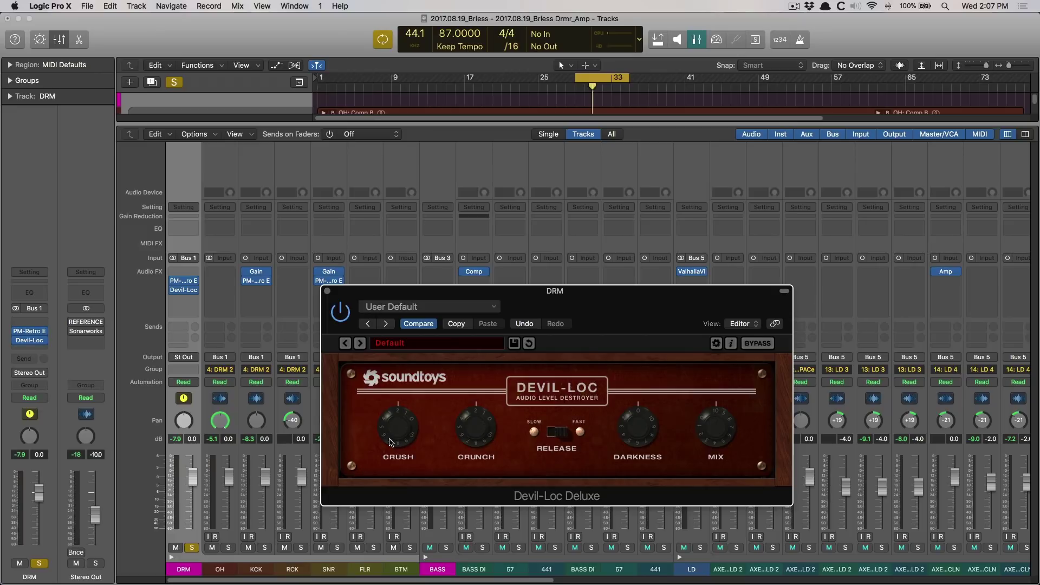
left_click_drag(390, 443, 398, 469)
mouse_move(481, 432)
left_mouse_down()
mouse_move(473, 392)
mouse_move(473, 422)
left_mouse_up()
mouse_move(637, 461)
left_click_drag(630, 425, 641, 512)
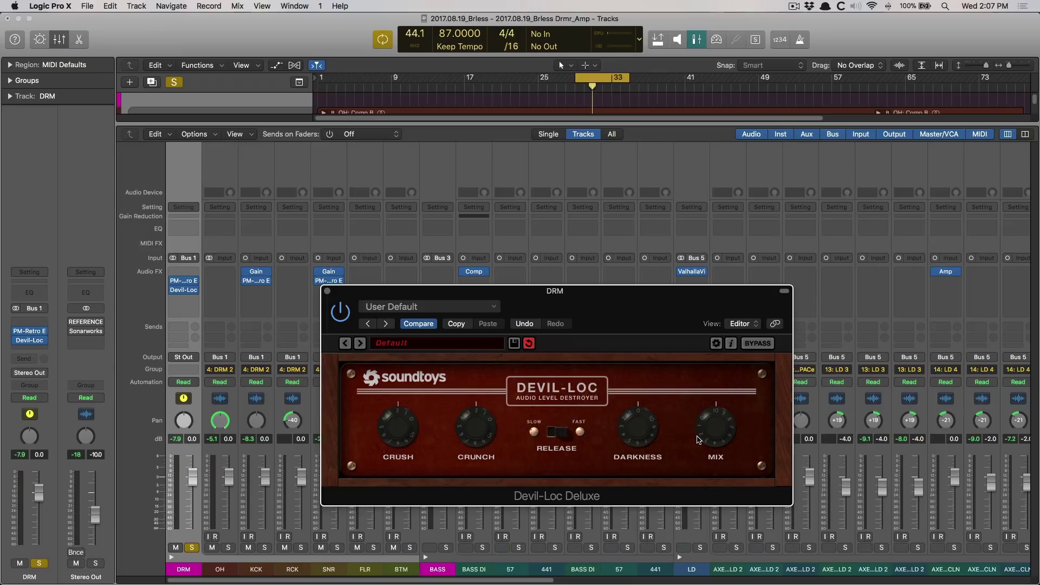
left_click_drag(712, 429, 707, 494)
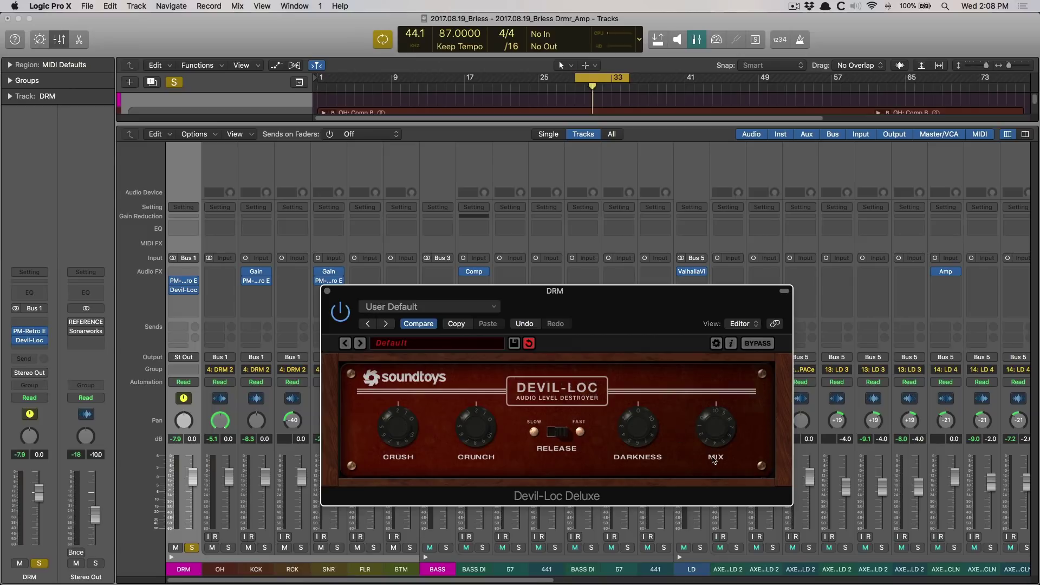
Bring the Devil-Loc mix from 0% up to 6.5%, compare with bypass, and close the window.
mouse_move(485, 460)
mouse_move(391, 467)
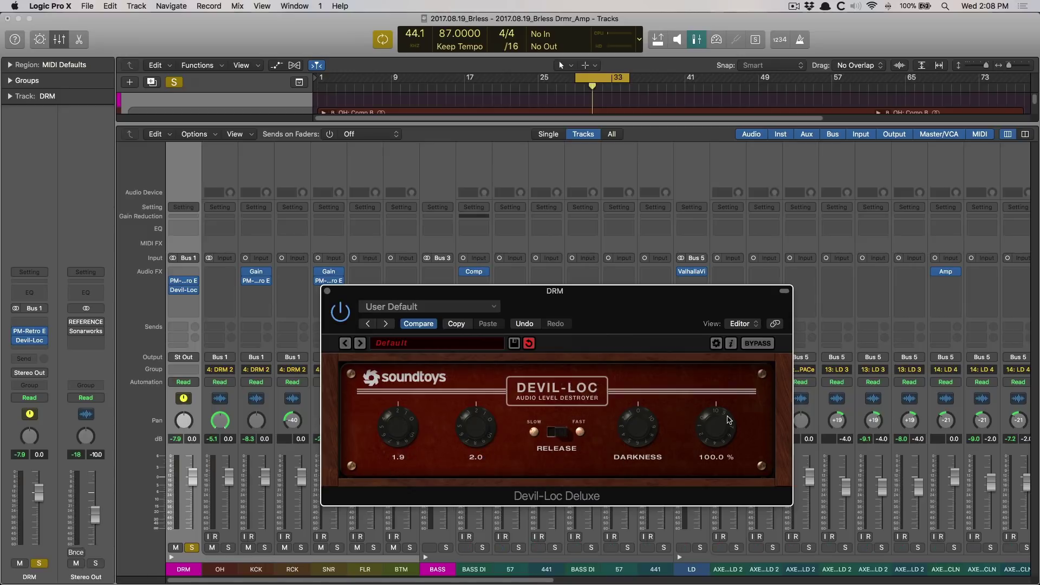
left_click_drag(724, 418, 713, 495)
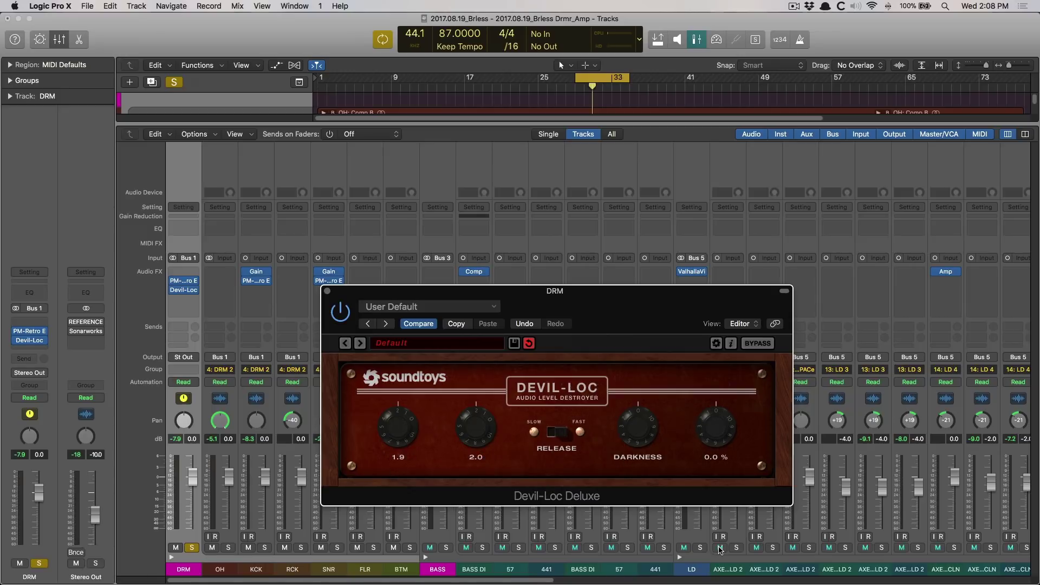
key("space")
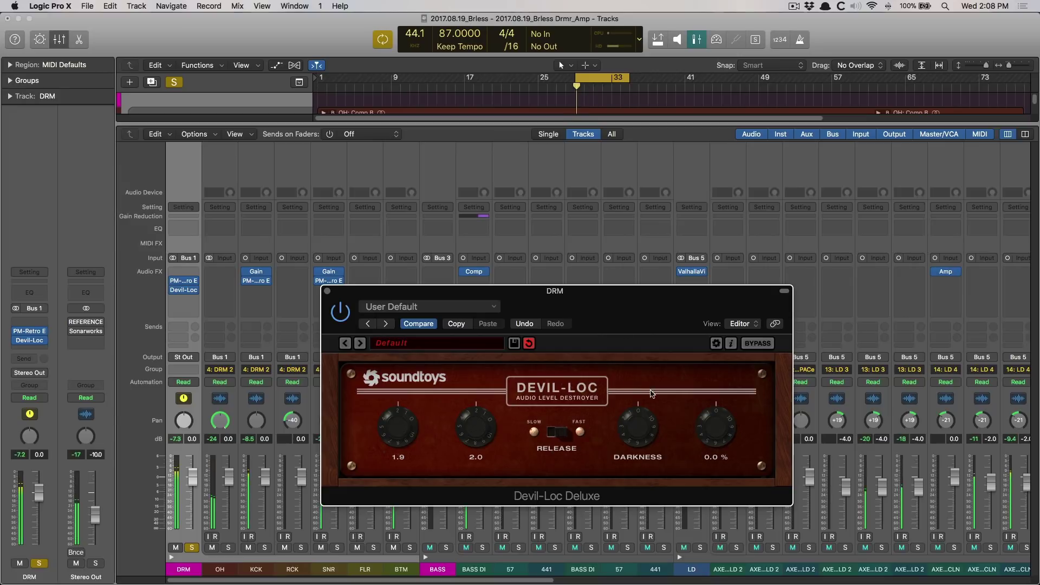
left_click_drag(719, 432, 722, 426)
left_click_drag(722, 426, 722, 424)
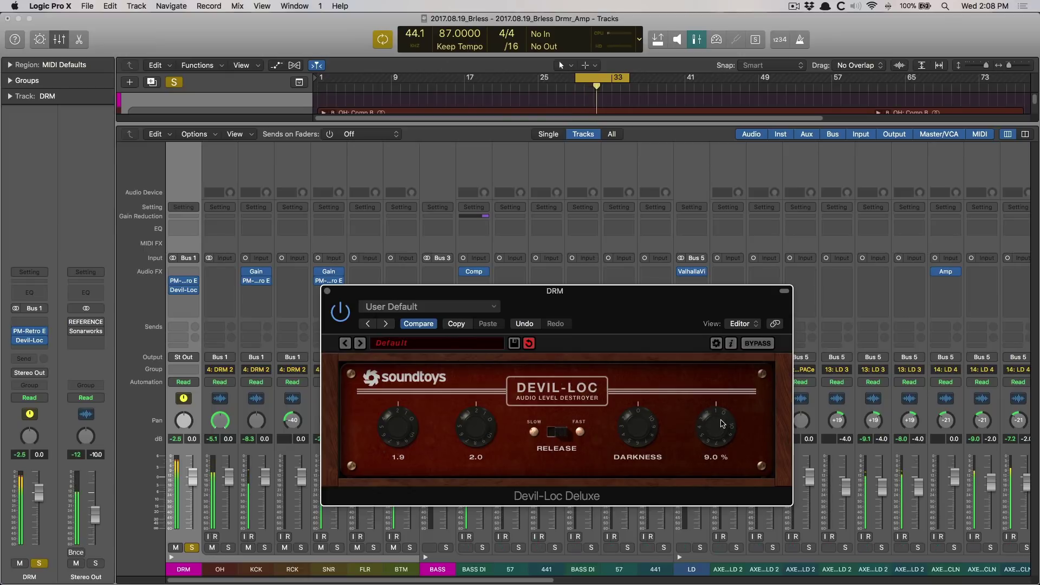
left_click_drag(722, 423, 722, 426)
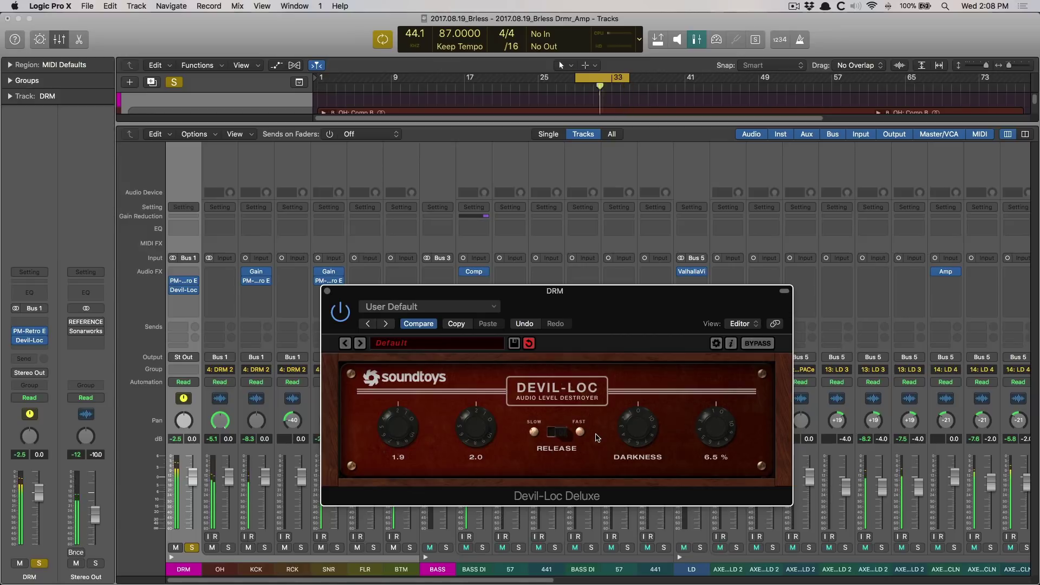
left_click(753, 344)
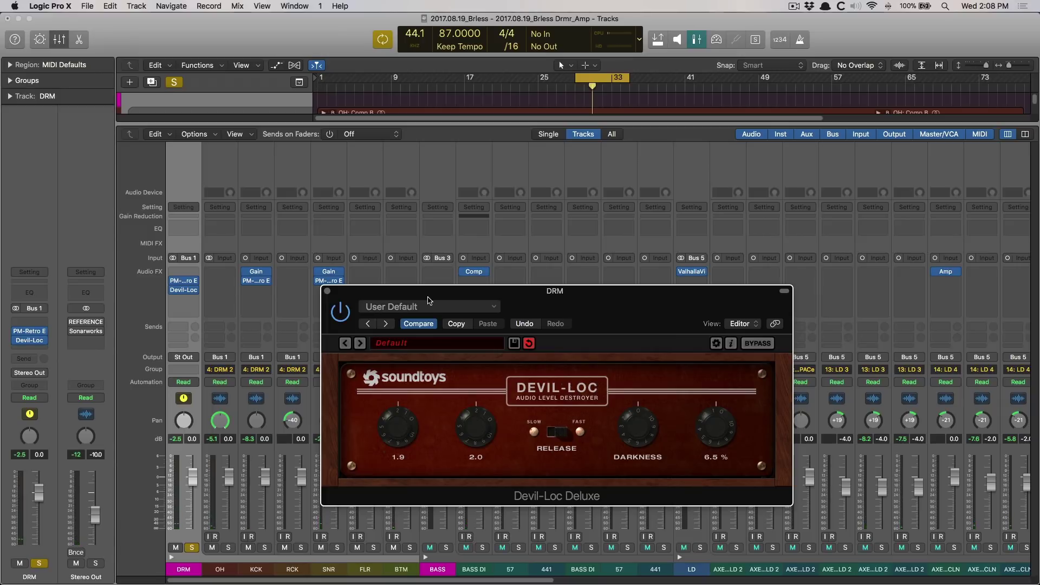
left_click(328, 291)
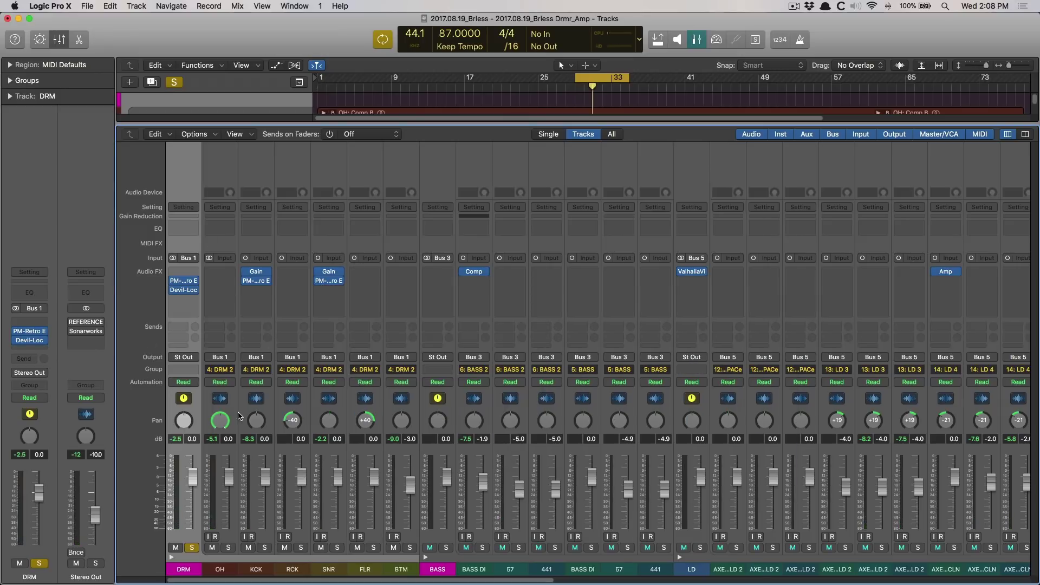
Insert Devil-Loc Deluxe on KCK and set its Mix to about 6.5 % while the kick plays.
left_click(257, 290)
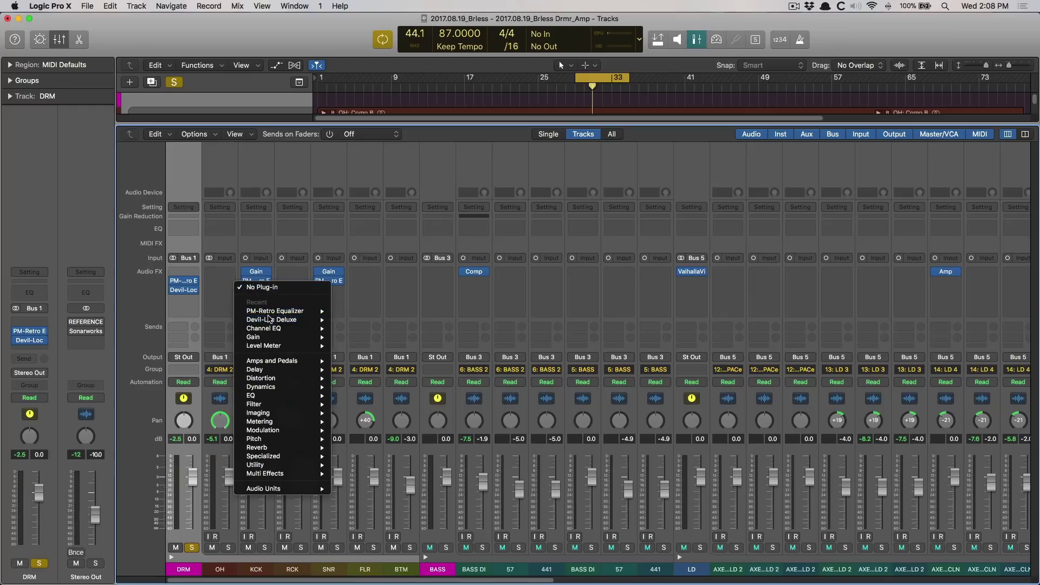
left_click(361, 201)
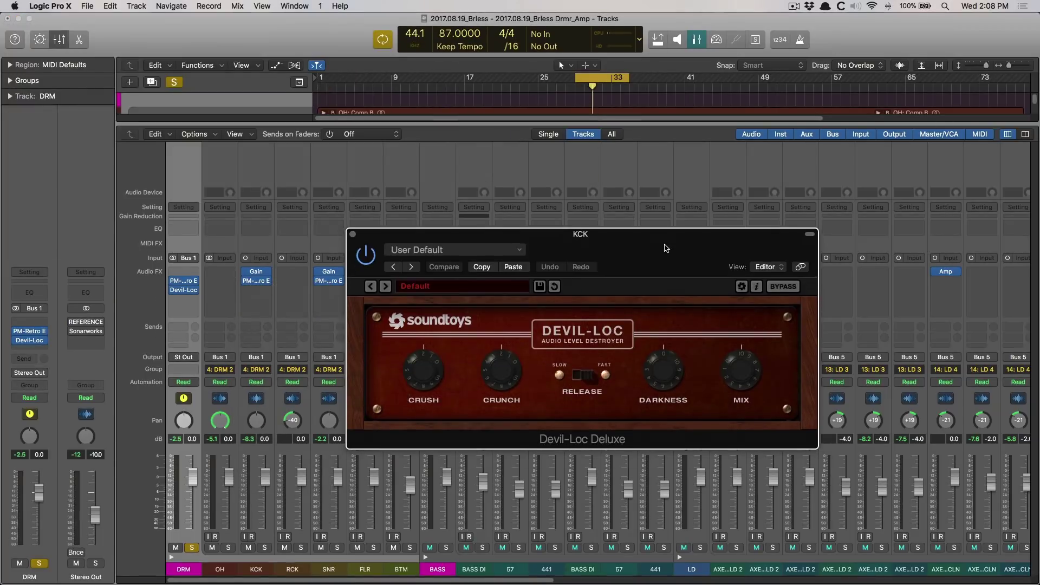
mouse_move(737, 401)
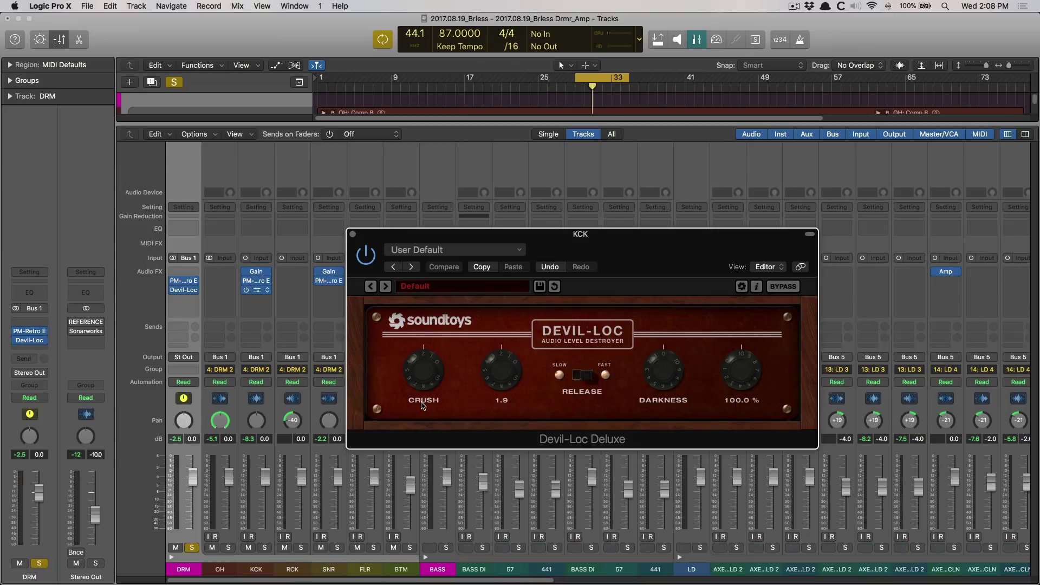
left_click_drag(742, 373, 699, 446)
left_click_drag(718, 386, 739, 392)
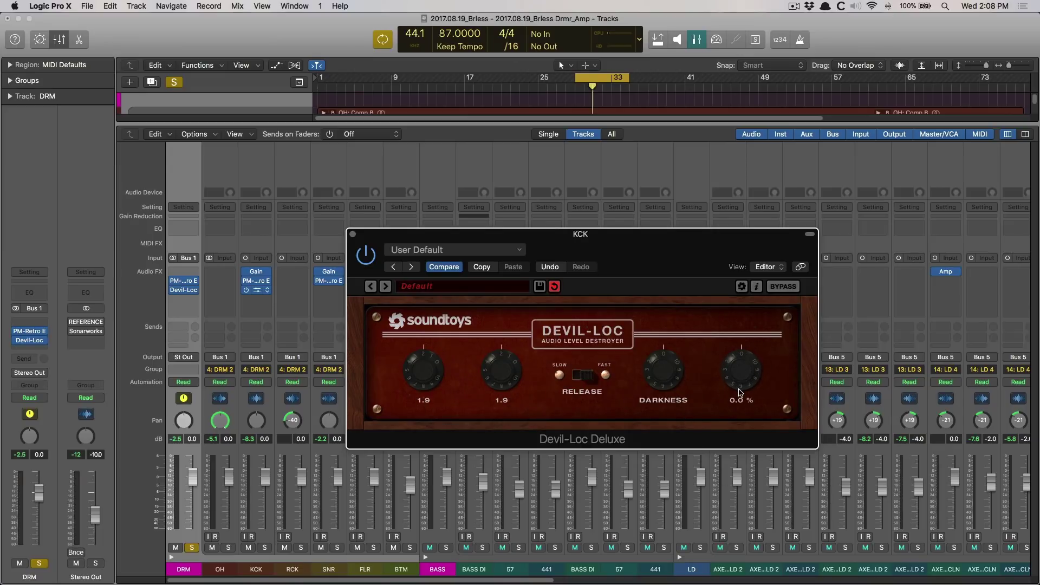
key("space")
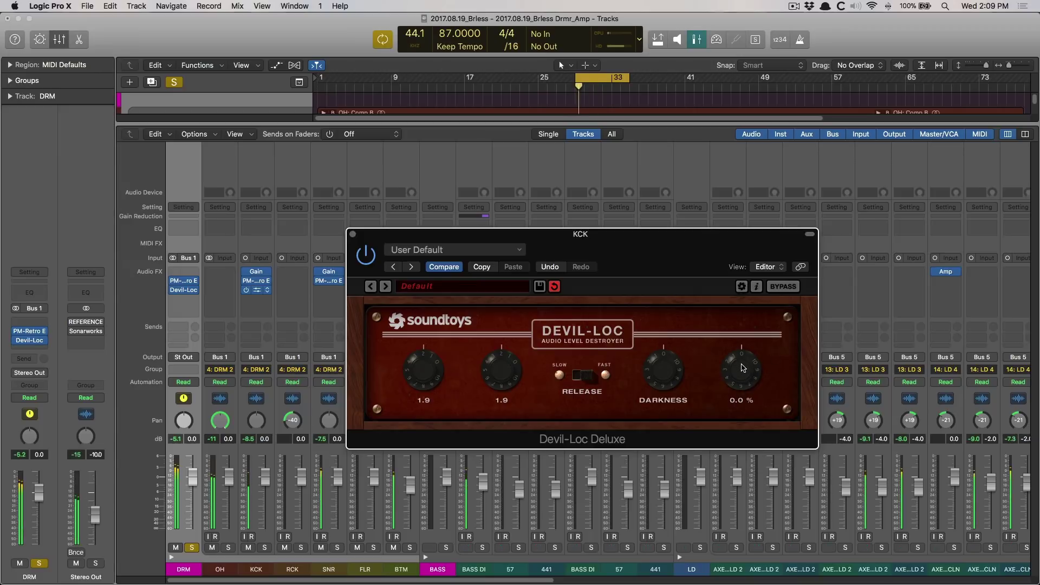
left_click_drag(742, 368, 740, 362)
Set the kick Devil-Loc Crunch to 0.4, A/B it with bypass, then check the snare's insert list.
mouse_move(503, 379)
left_mouse_down()
mouse_move(505, 398)
mouse_move(494, 387)
left_mouse_up()
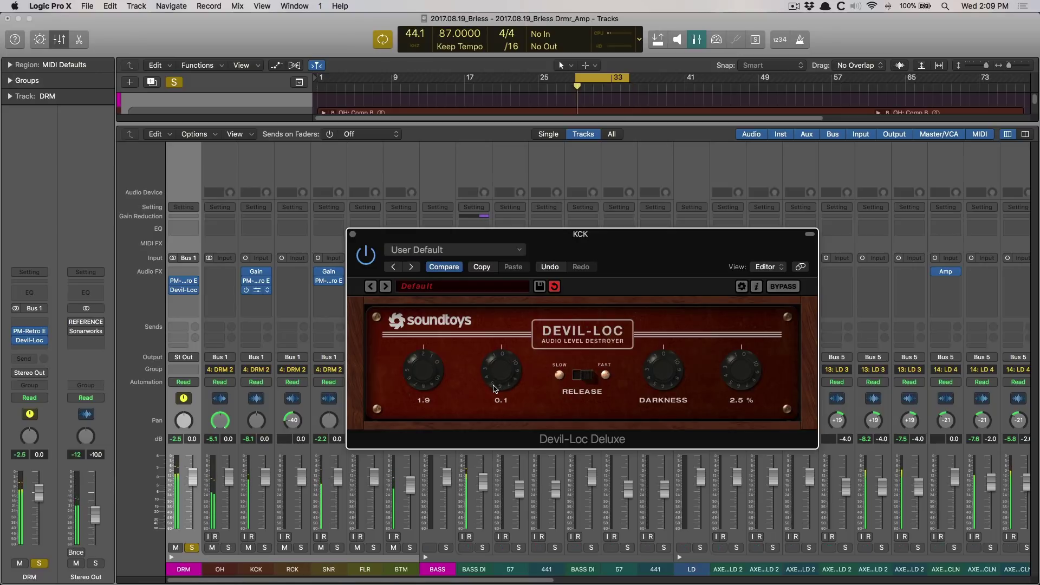
left_click(782, 287)
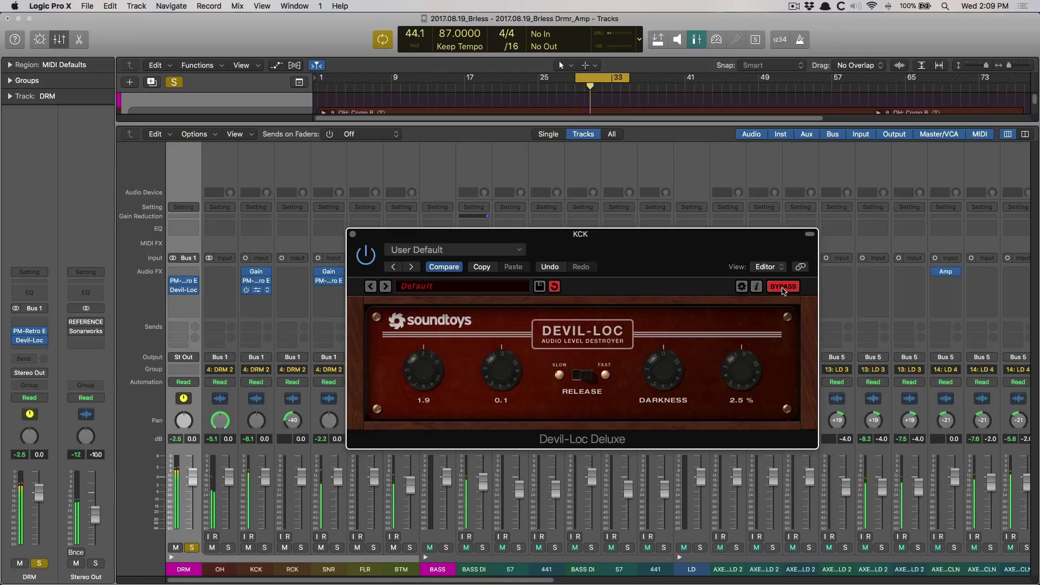
left_click(784, 287)
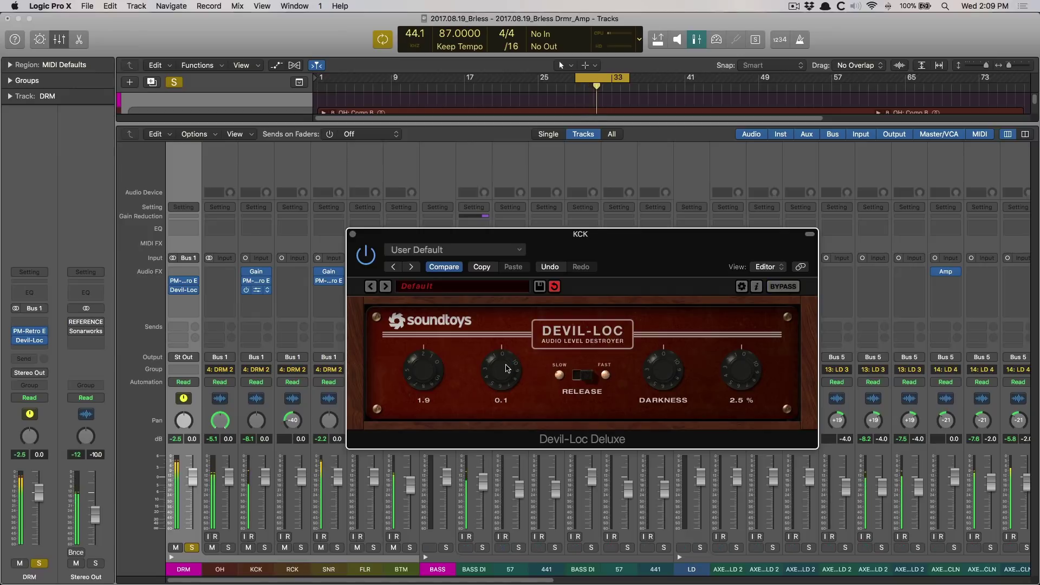
left_click_drag(506, 369, 505, 368)
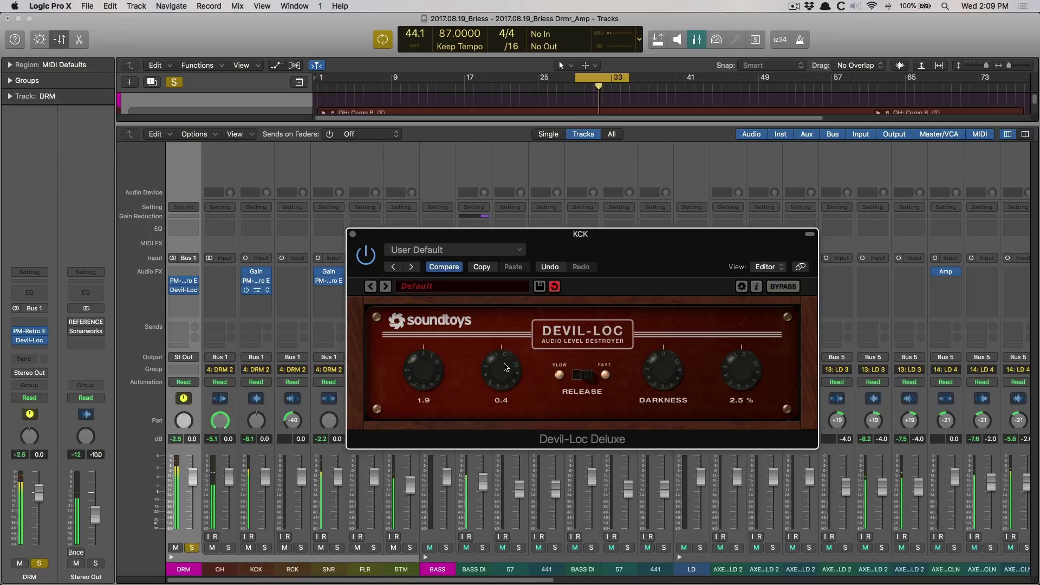
left_click(778, 286)
left_click(778, 285)
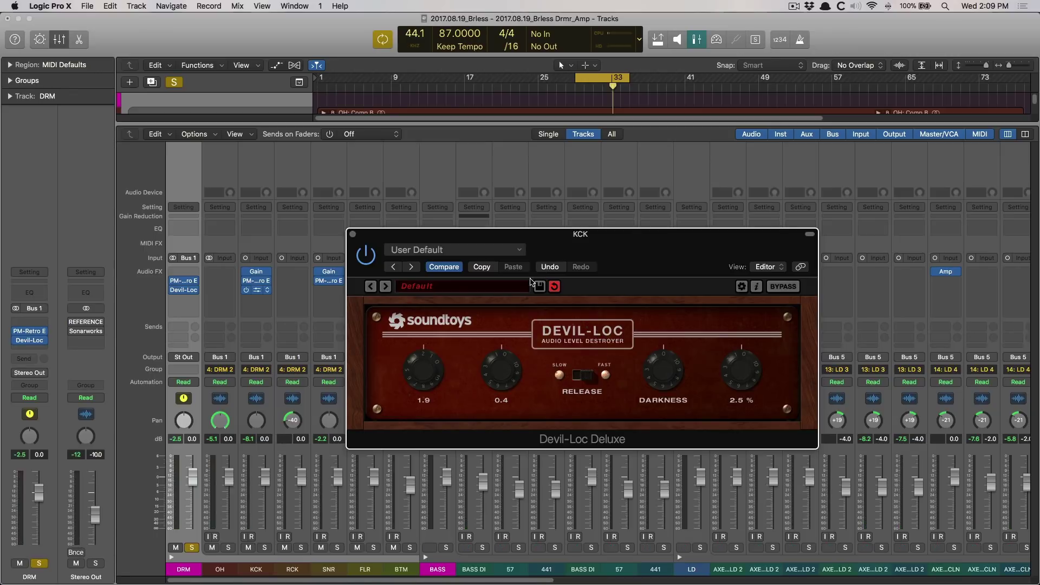
left_click(325, 292)
left_click(349, 292)
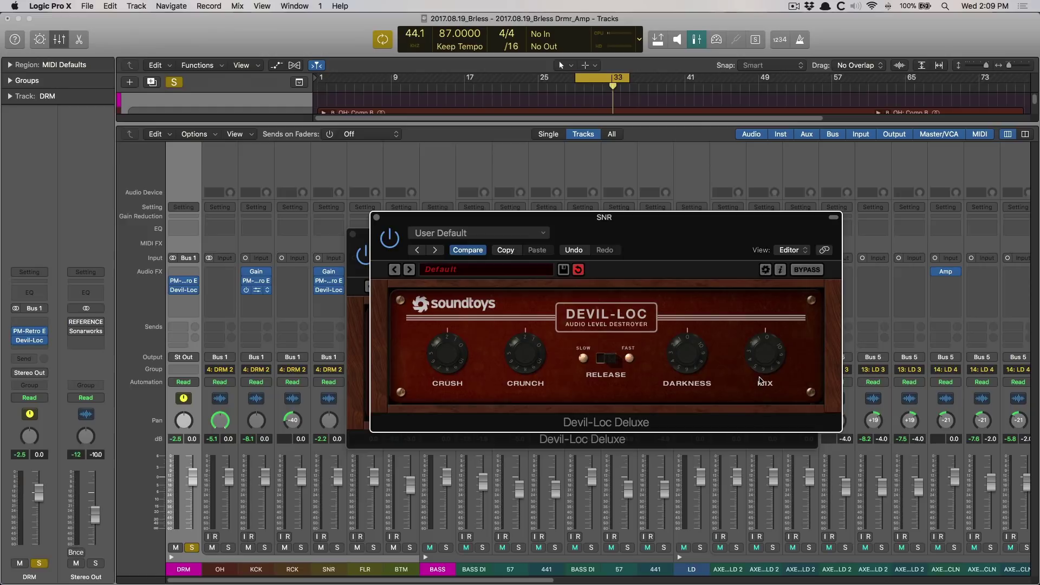
With the snare playing, set its Devil-Loc Mix to 3.5 % and Crunch to 1.7.
mouse_move(756, 379)
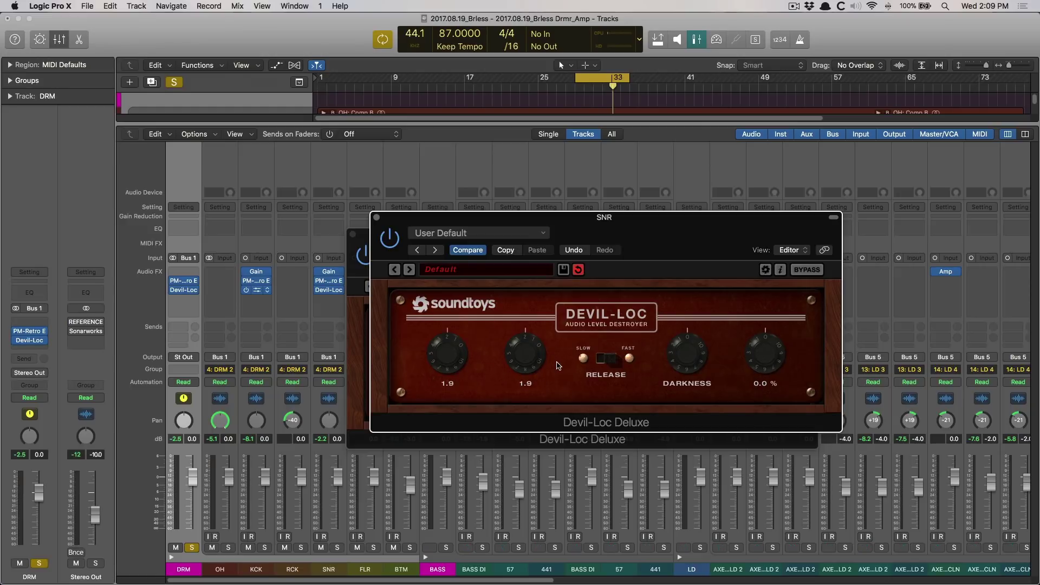
key("space")
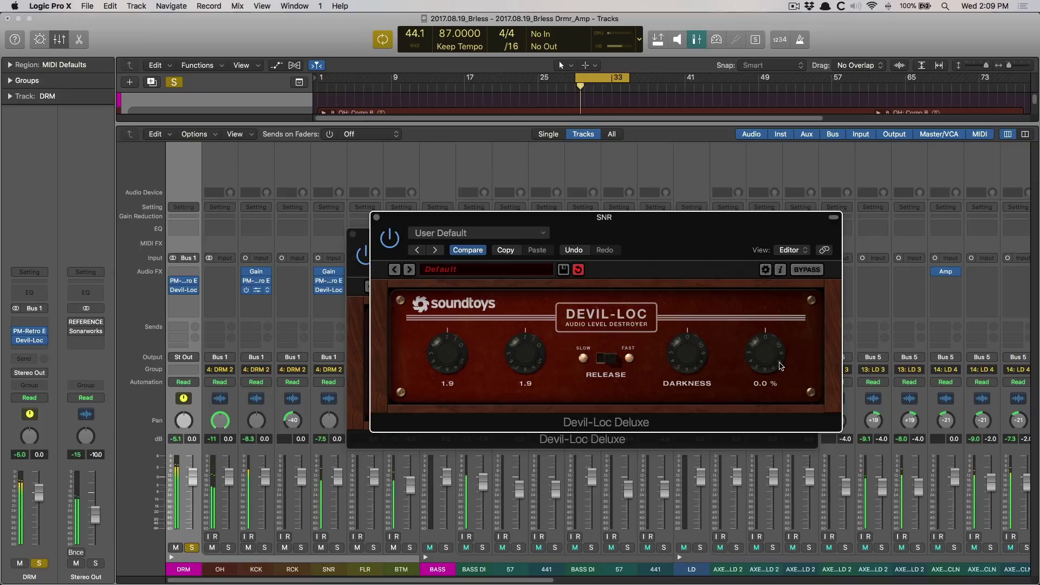
left_click_drag(781, 366, 767, 361)
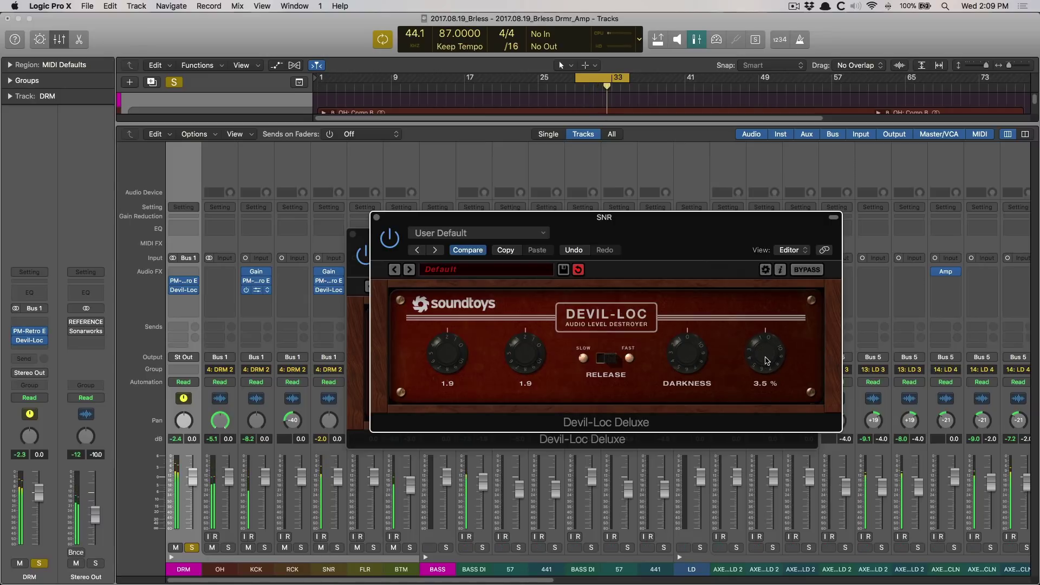
left_click_drag(516, 360, 520, 368)
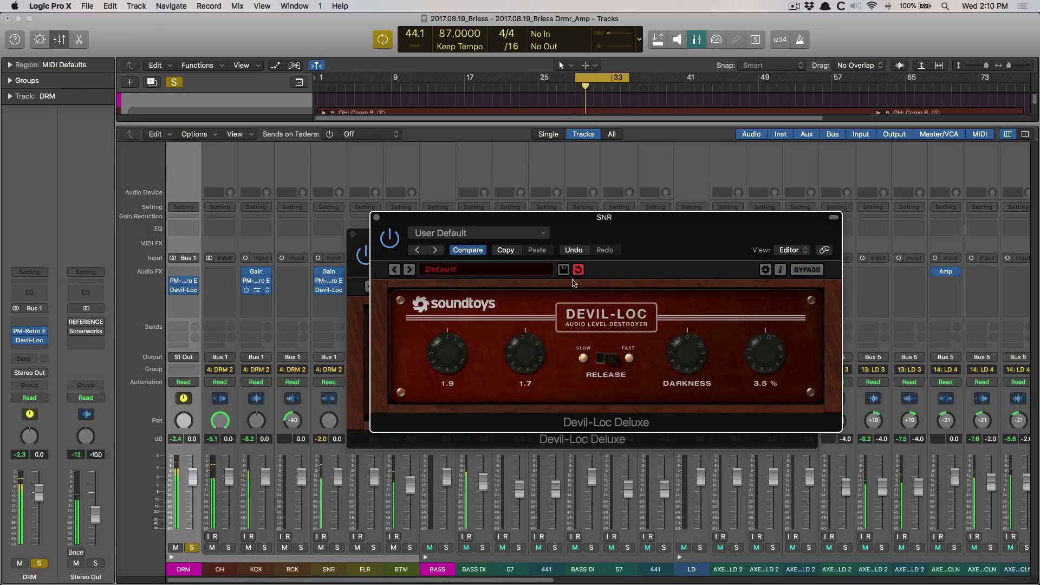
Close both Devil-Loc windows, then bypass and re-enable the KCK and SNR inserts together.
left_click(377, 219)
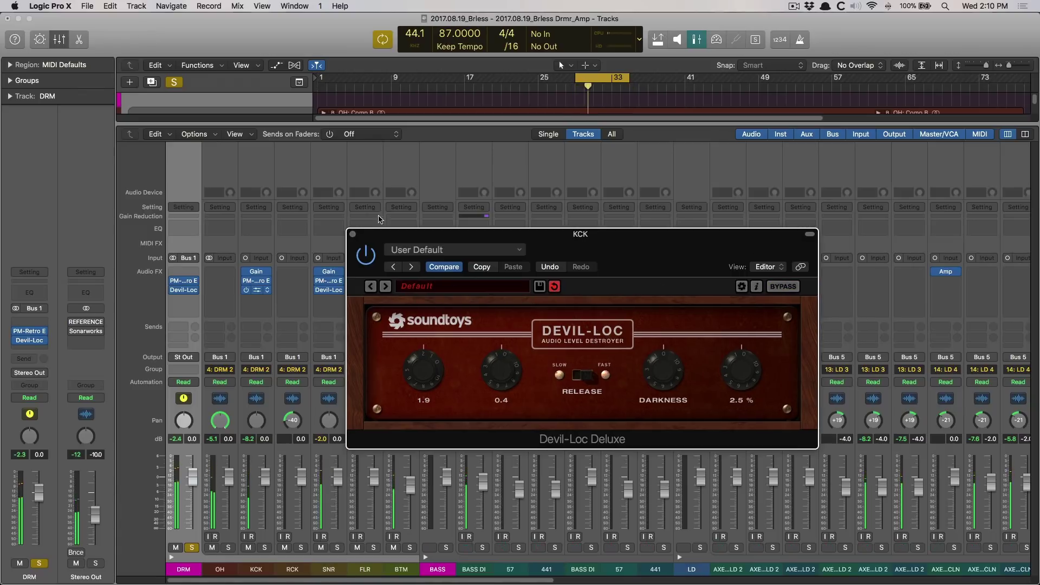
left_click(353, 234)
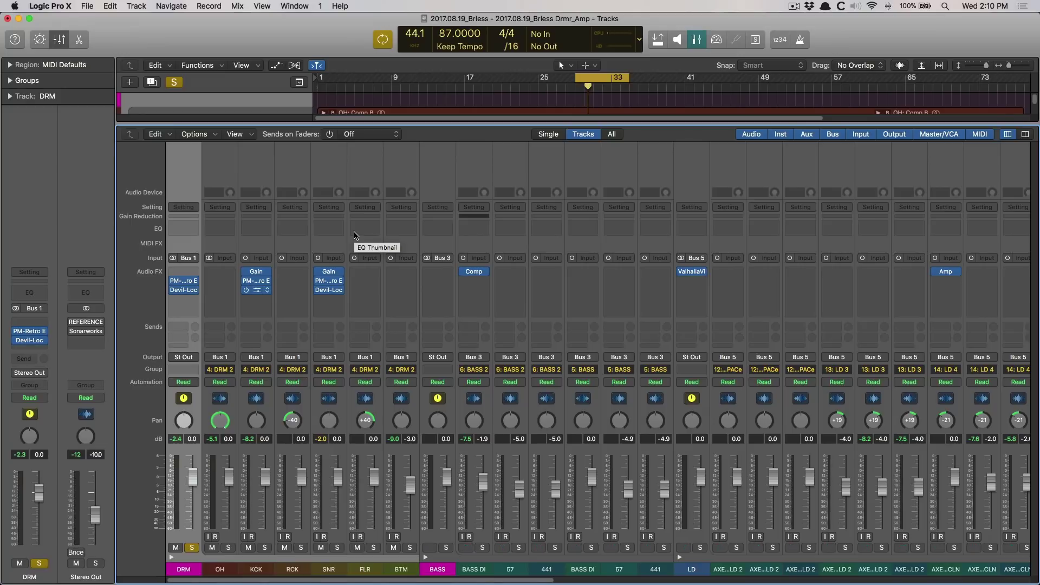
left_click(250, 568, "shift")
left_click(315, 568, "shift")
left_click(247, 295)
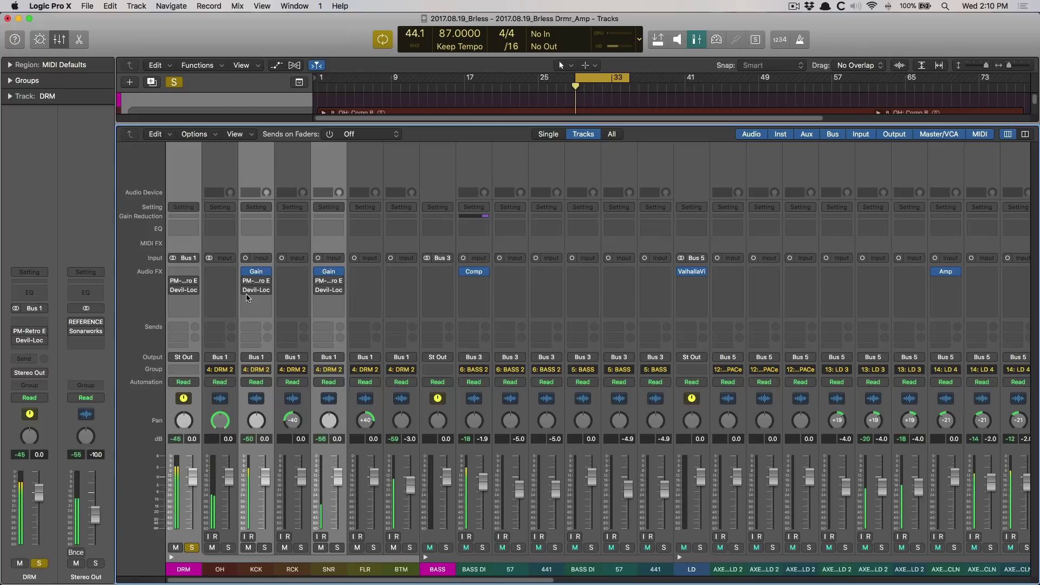
mouse_move(246, 281)
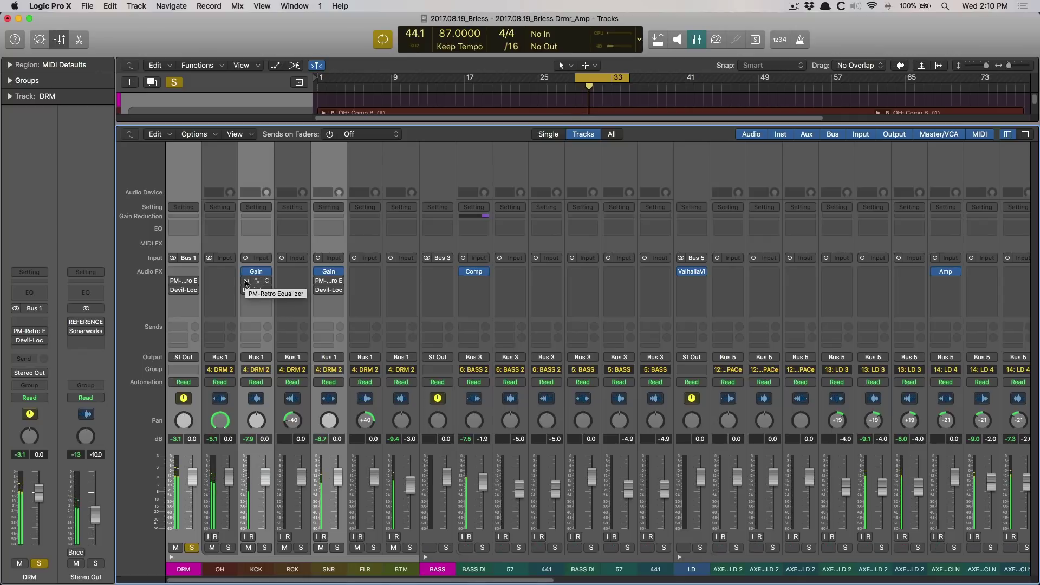
left_click(246, 281)
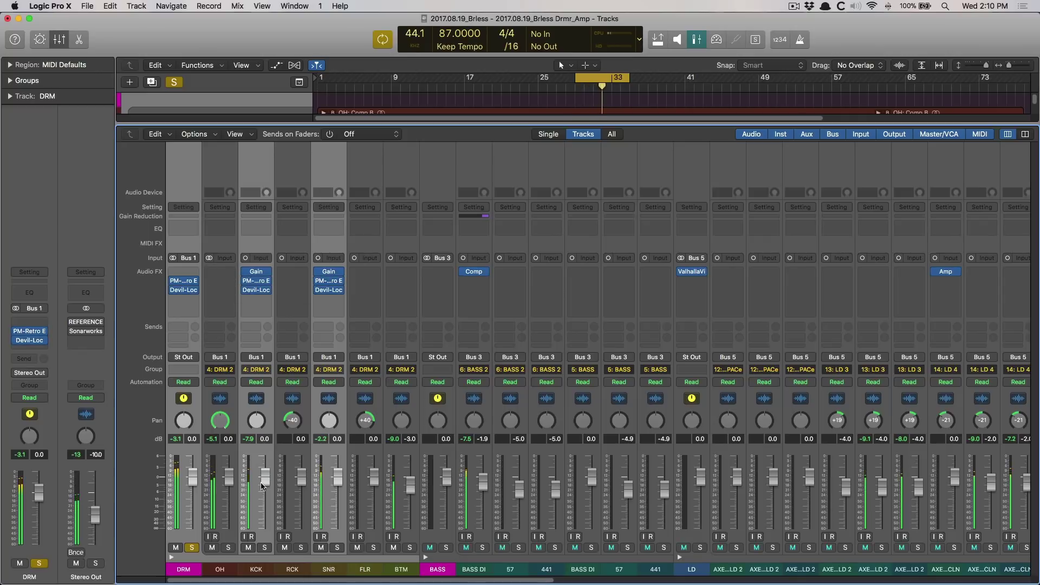
Reopen and close the kick's Devil-Loc window, then select the DRM channel.
left_click(263, 388)
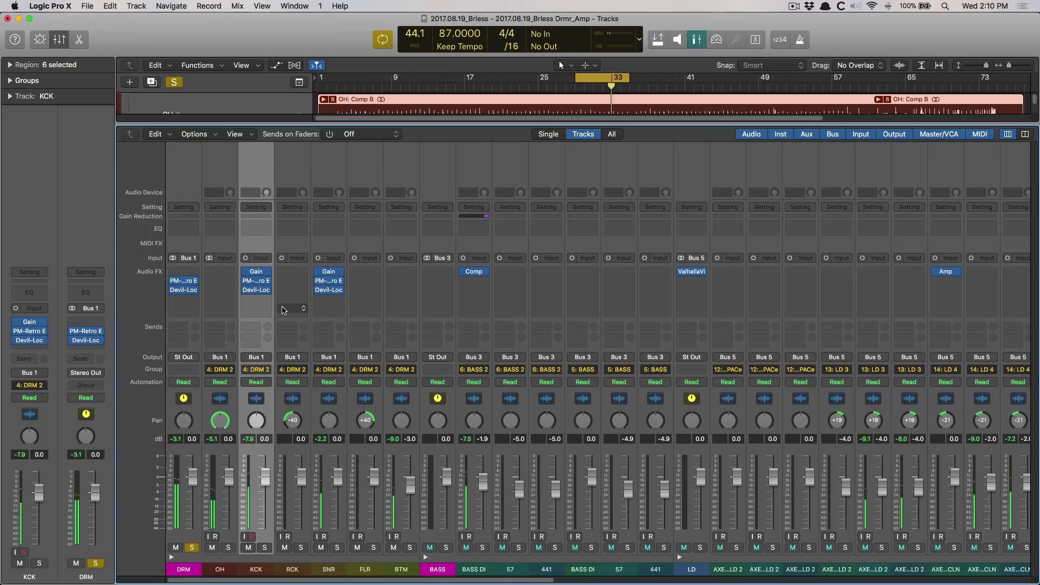
left_click(257, 292)
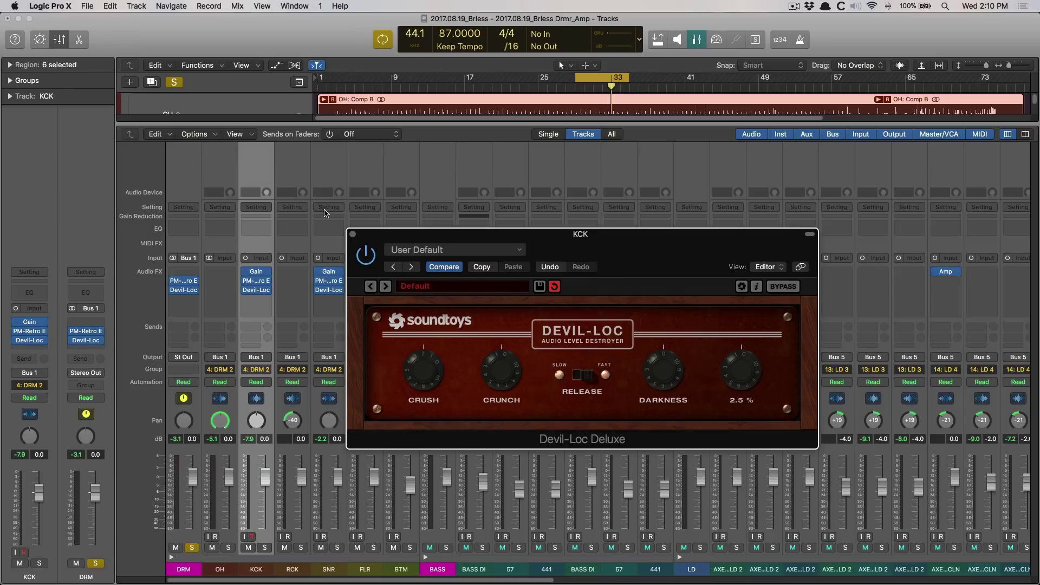
left_click(352, 234)
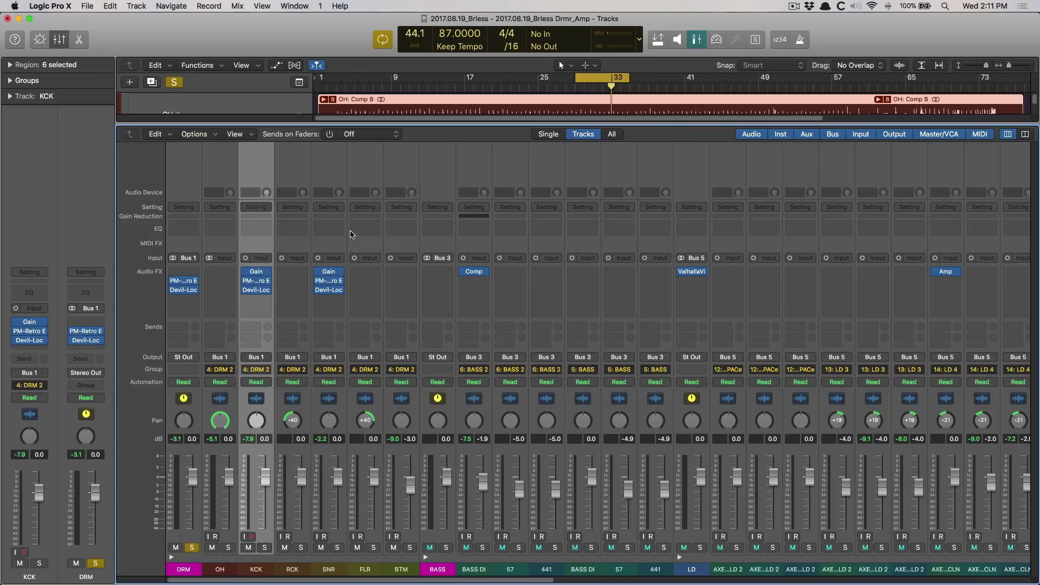
left_click(194, 557)
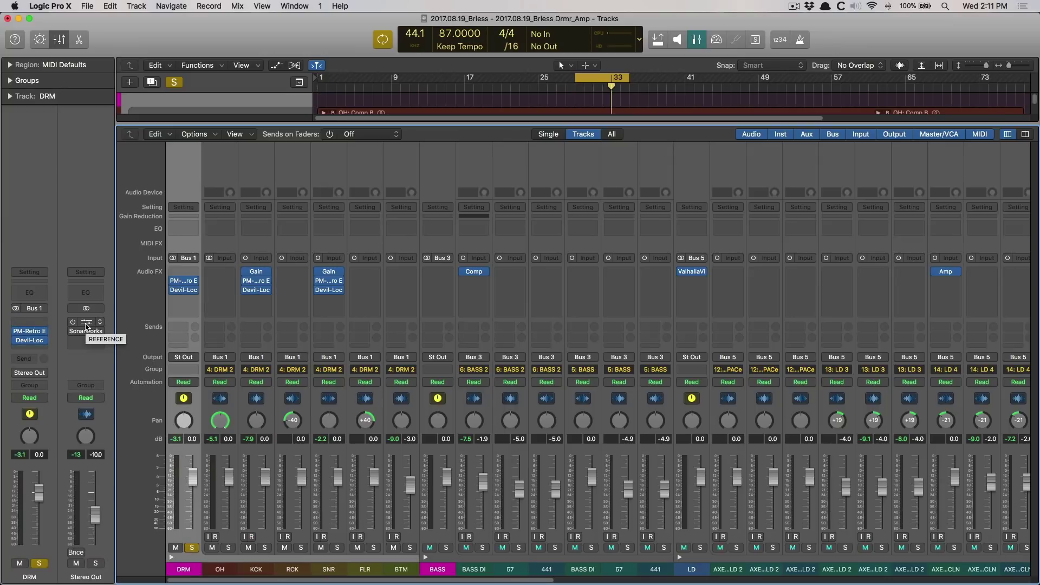
Open Reference on Stereo Out and load two more library songs, including Some Came Running.
left_click(87, 325)
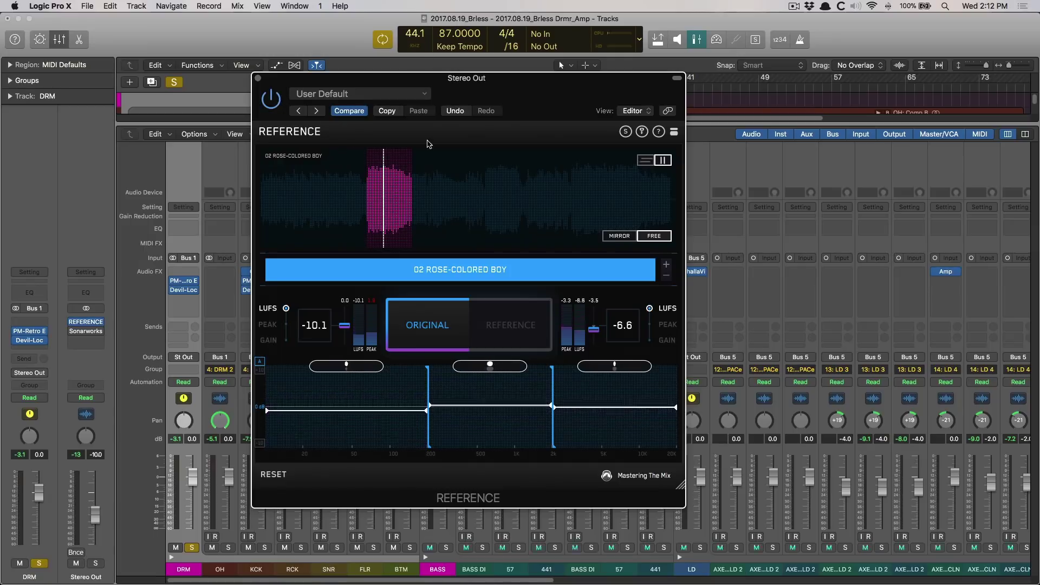
key("f")
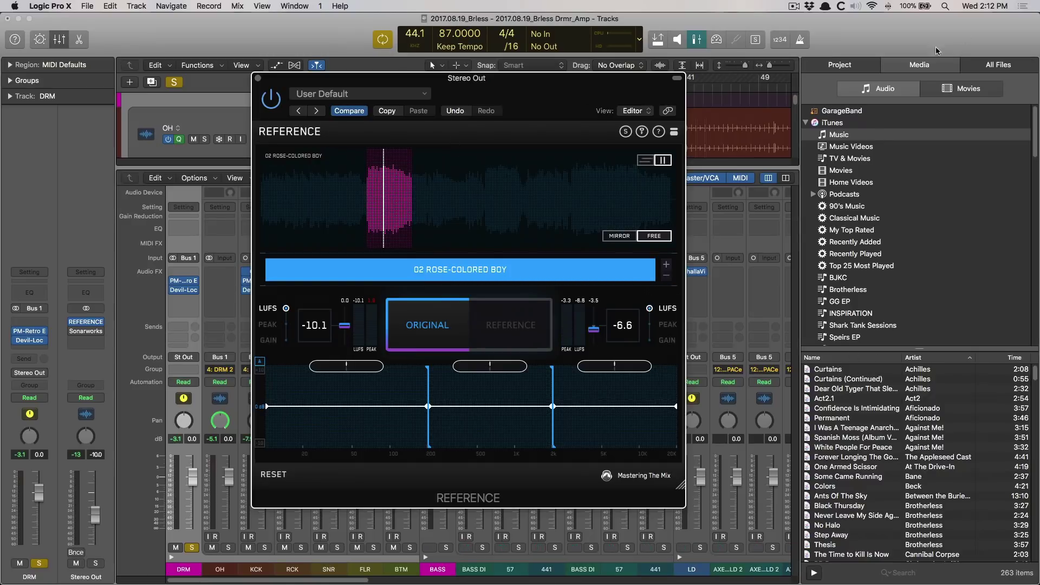
left_click(908, 74)
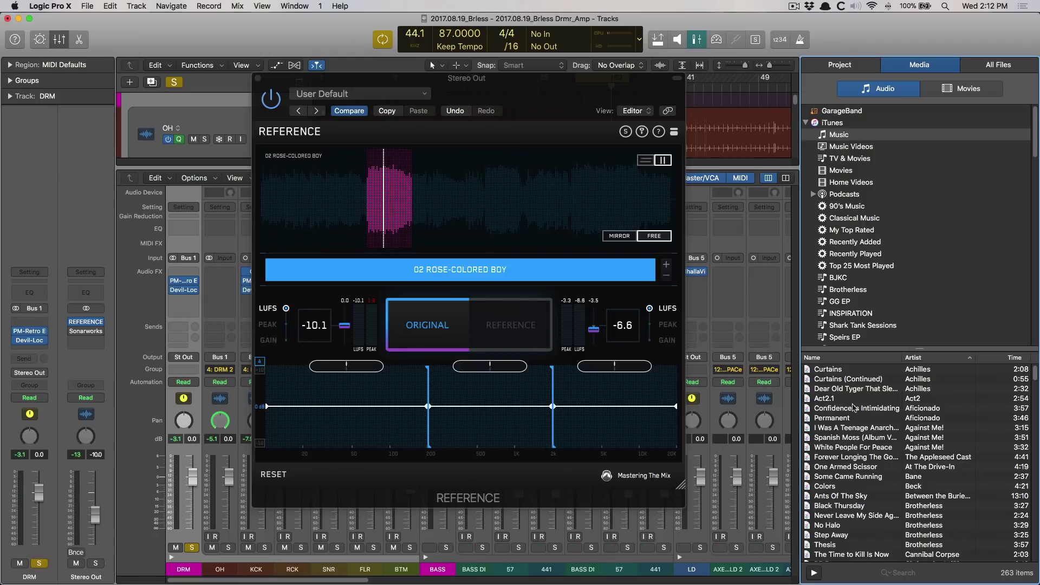
left_click_drag(828, 369, 564, 227)
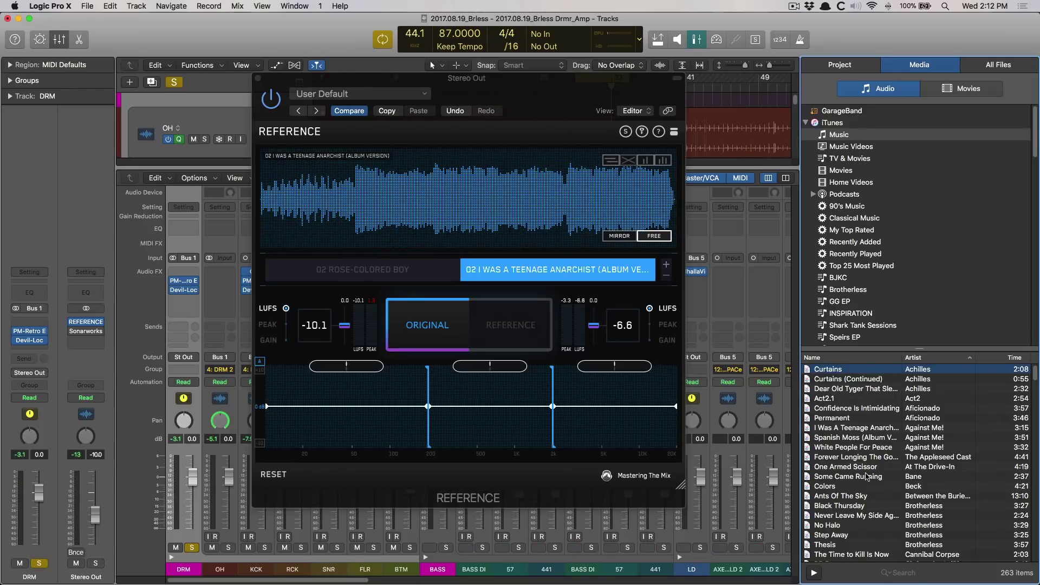
left_click_drag(865, 476, 520, 176)
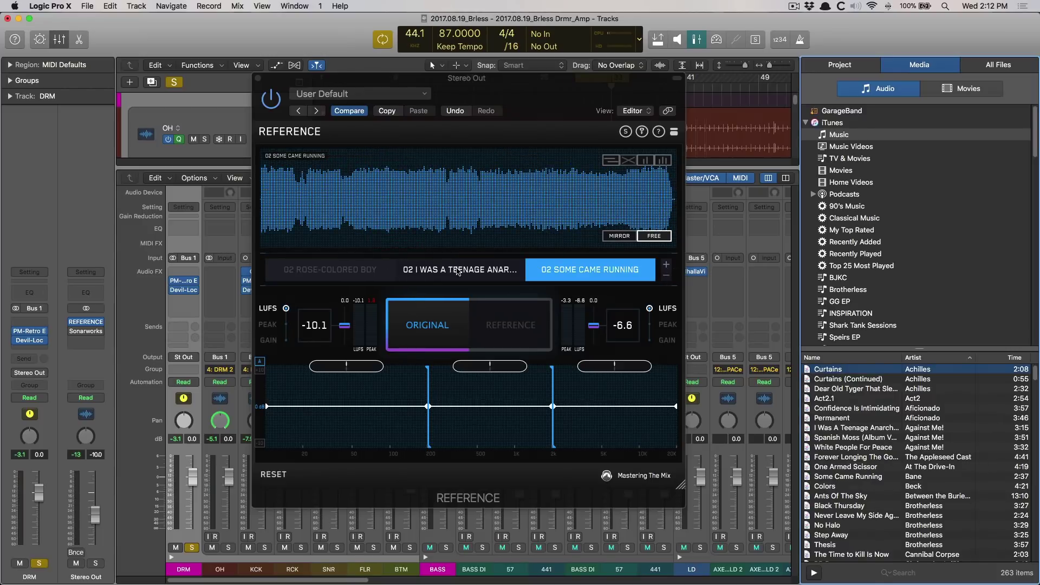
Select Rose-Colored Boy, mark a new loop region, and A/B it against the original mix.
left_click(362, 276)
left_click(480, 273)
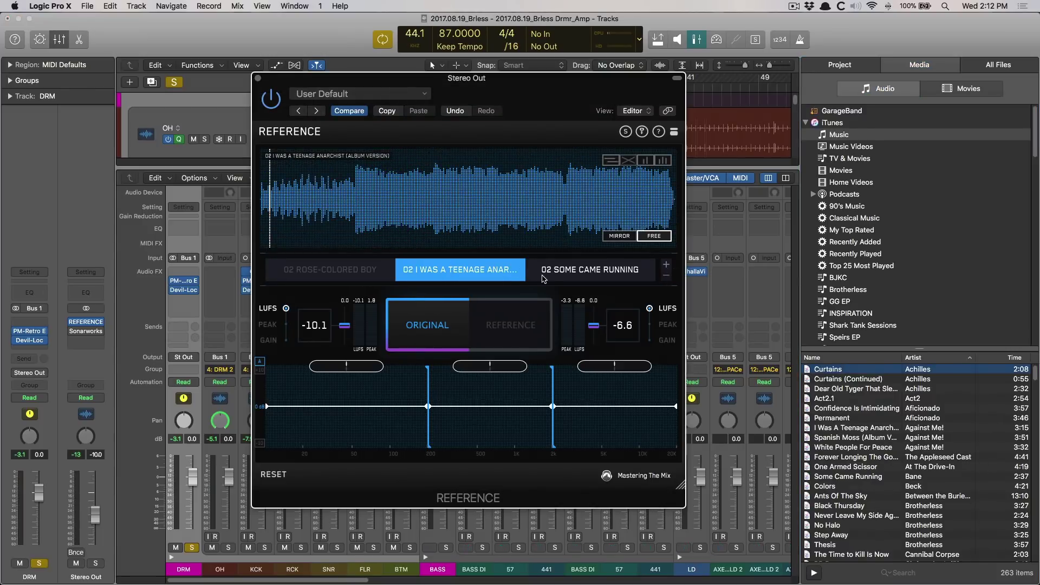
left_click(480, 272)
left_click(368, 270)
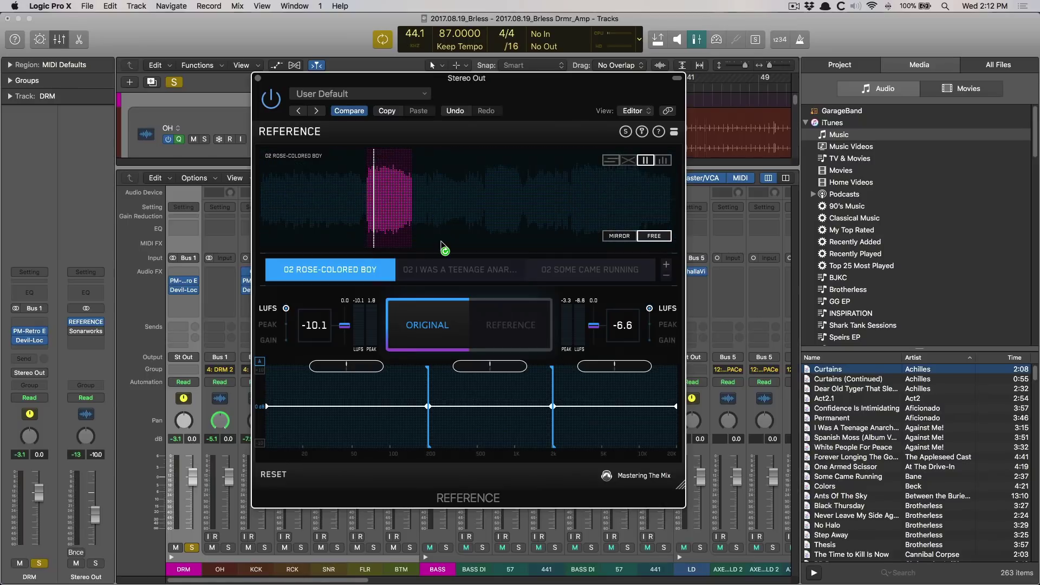
left_click_drag(441, 233, 490, 225)
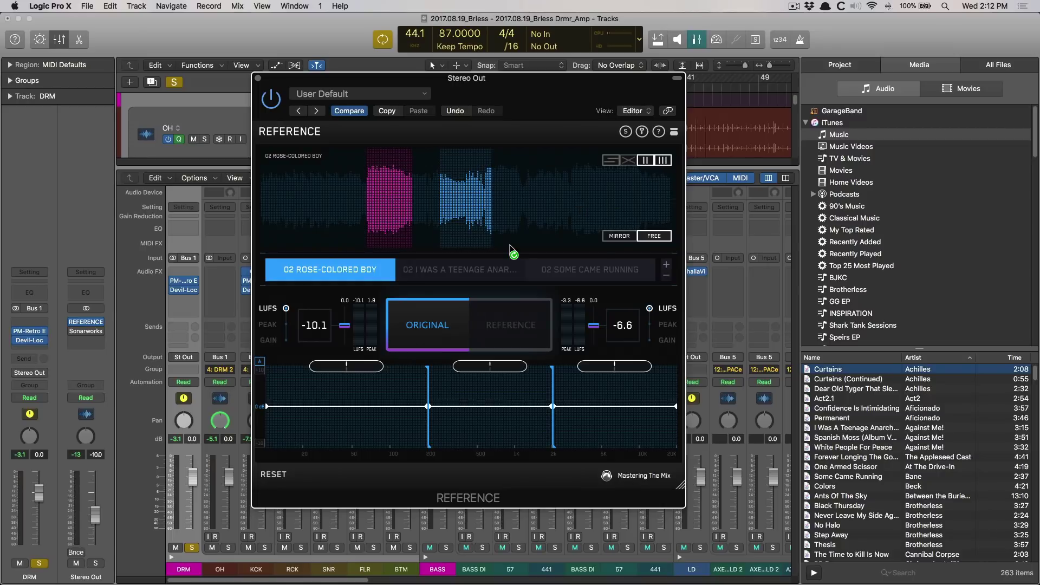
left_click(459, 327)
left_click(458, 327)
left_click(458, 327)
left_click(458, 328)
Hide the mixer and close the Reference plug-in window.
key("x")
key("v")
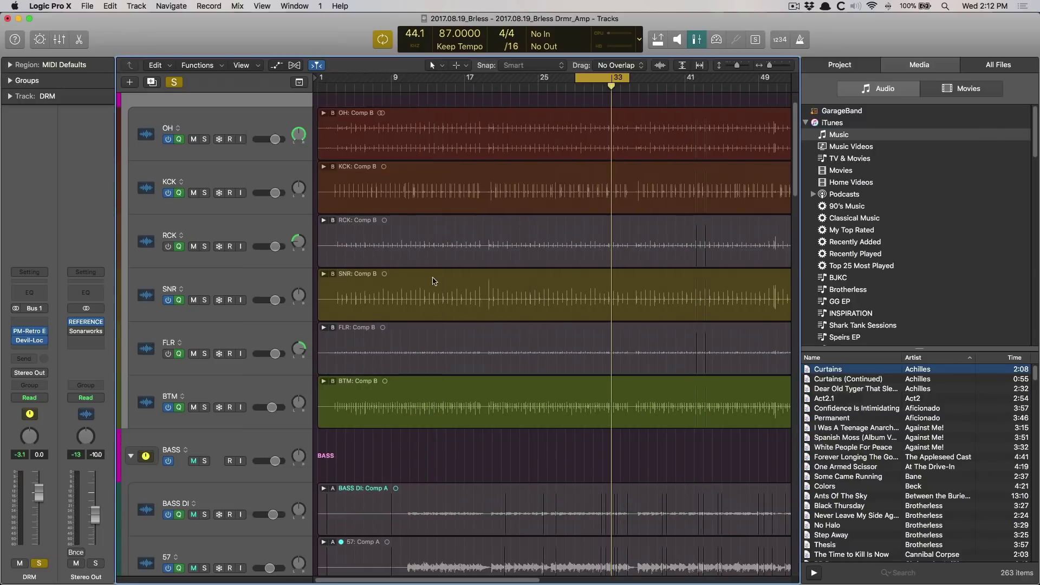
key("v")
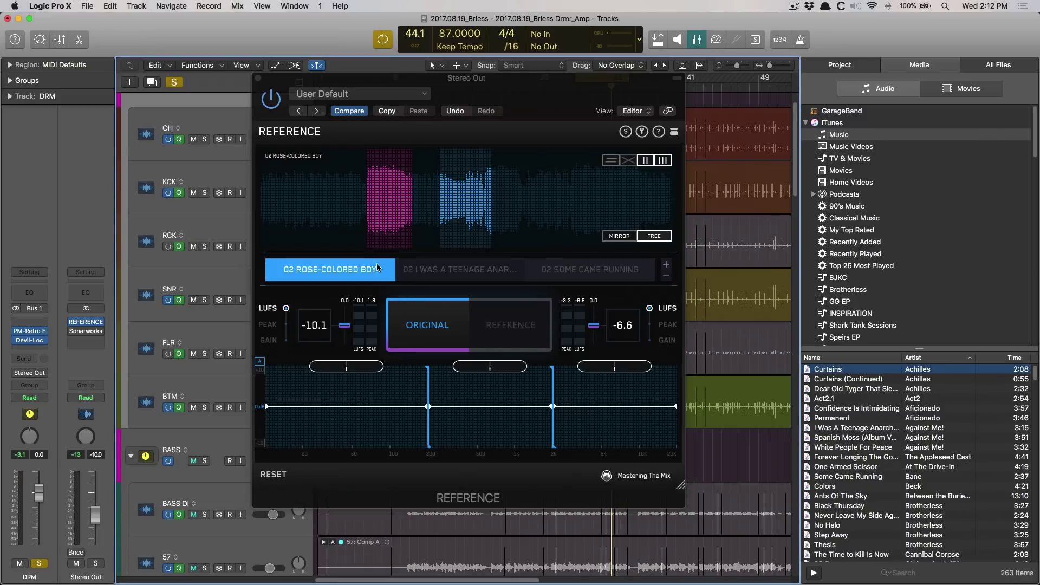
key("v")
Unsolo the DRM folder track, play the full mix, and reopen Reference.
scroll(262, 175, "up", 3)
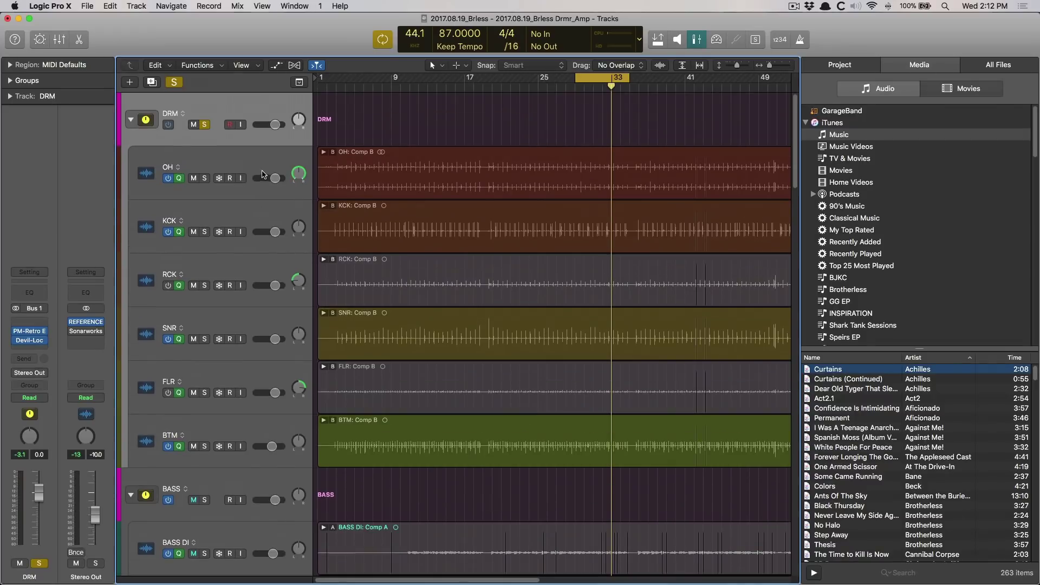
left_click(204, 125)
scroll(357, 209, "down", 3)
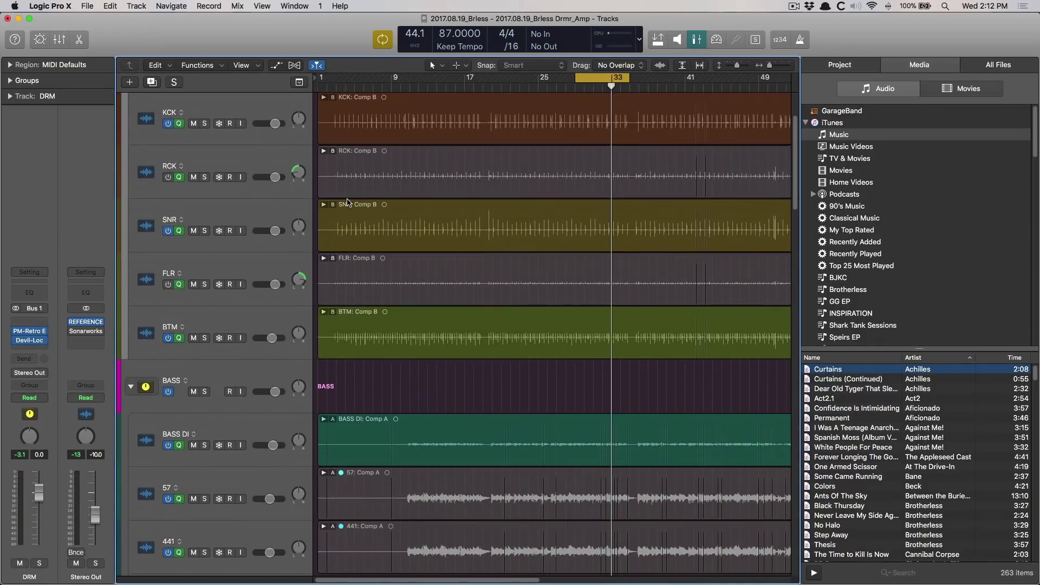
key("space")
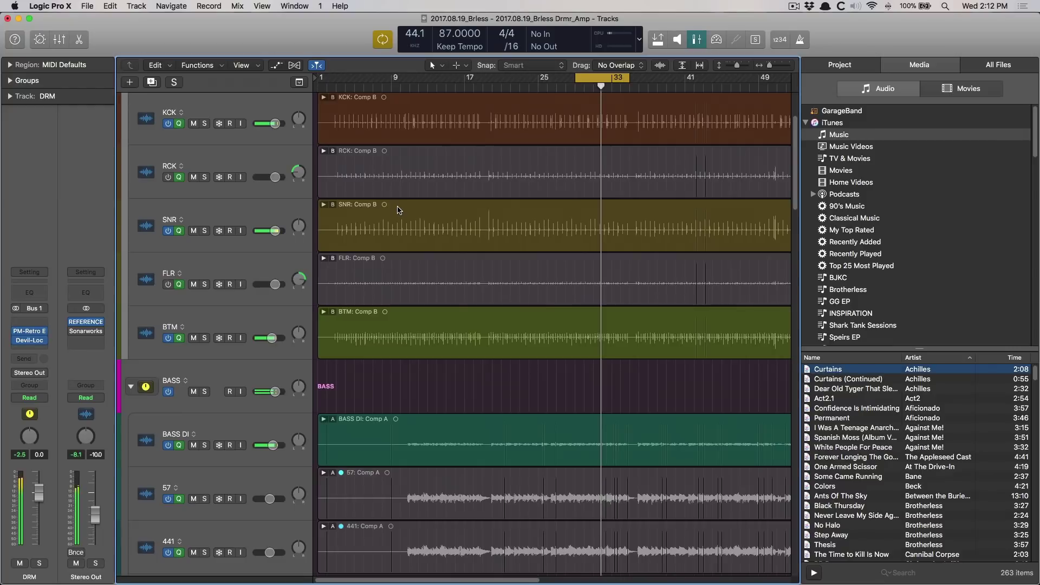
key("v")
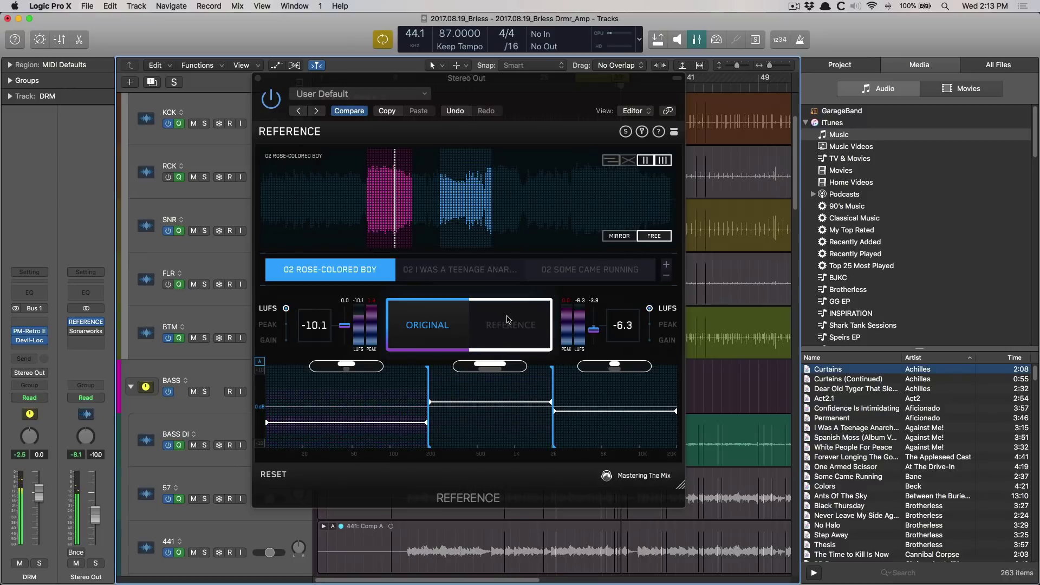
key("space")
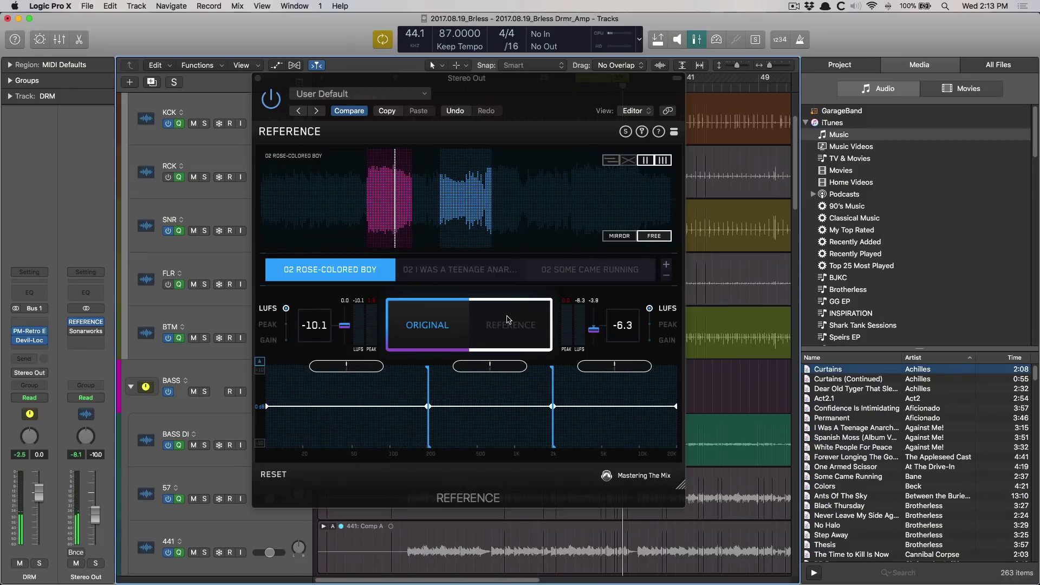
key("space")
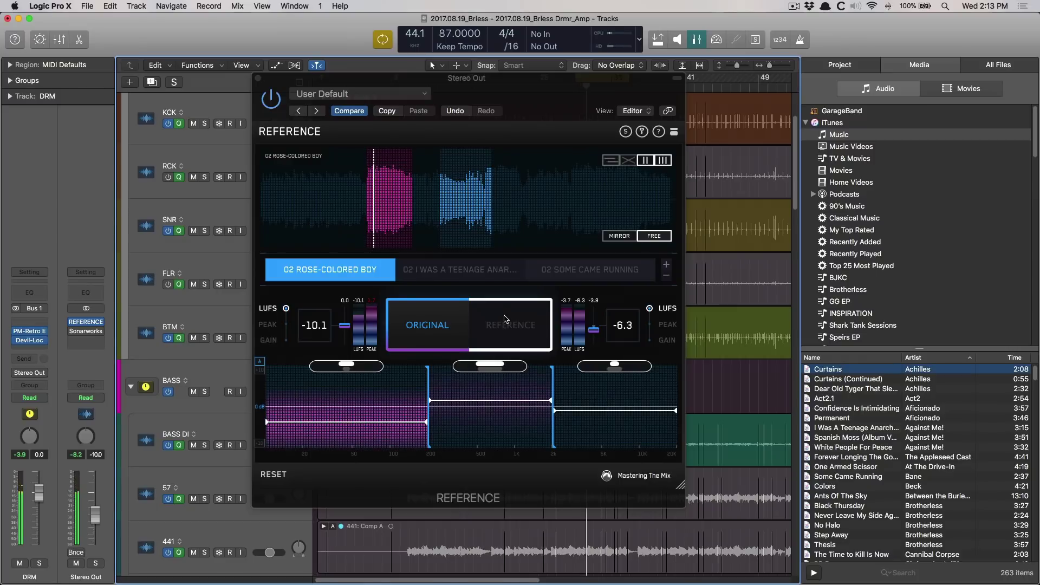
left_click(505, 319)
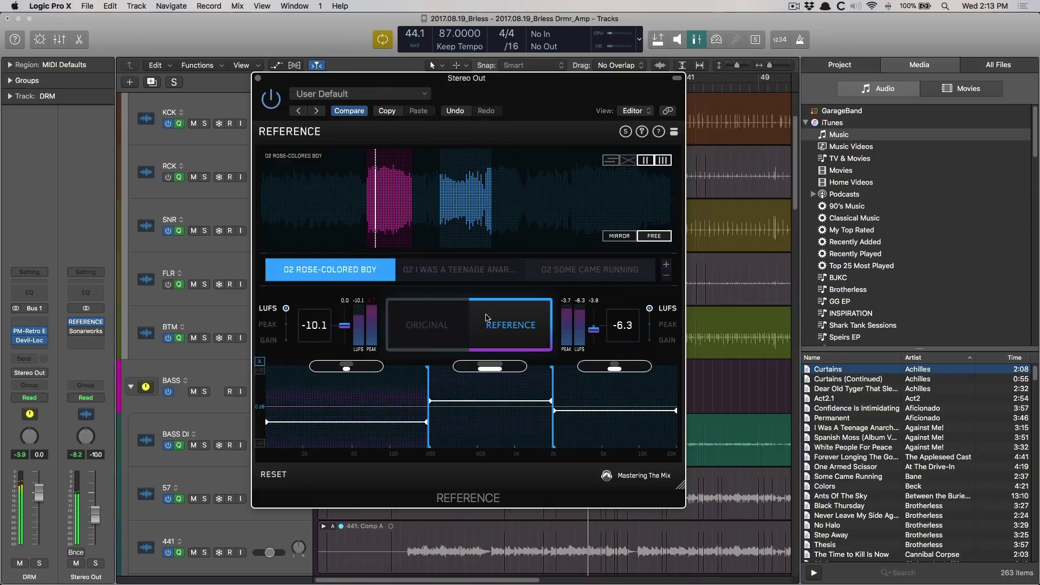
left_click(453, 318)
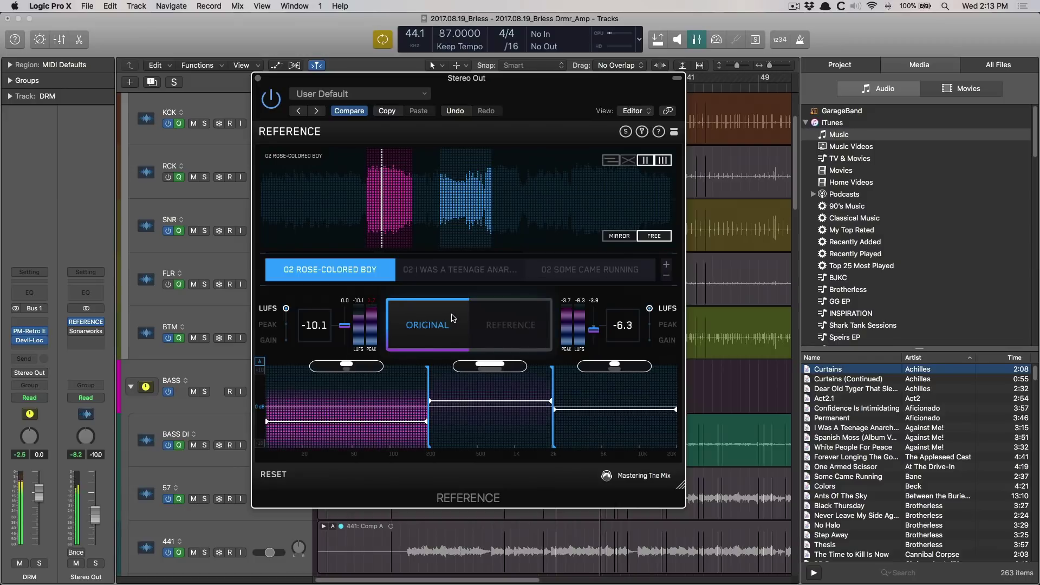
left_click(488, 320)
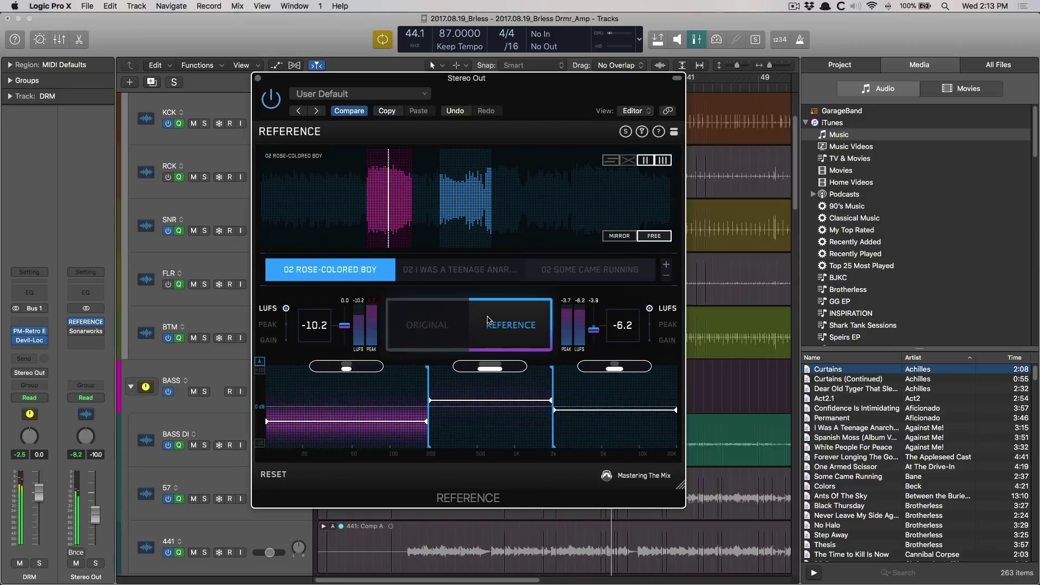
left_click(437, 308)
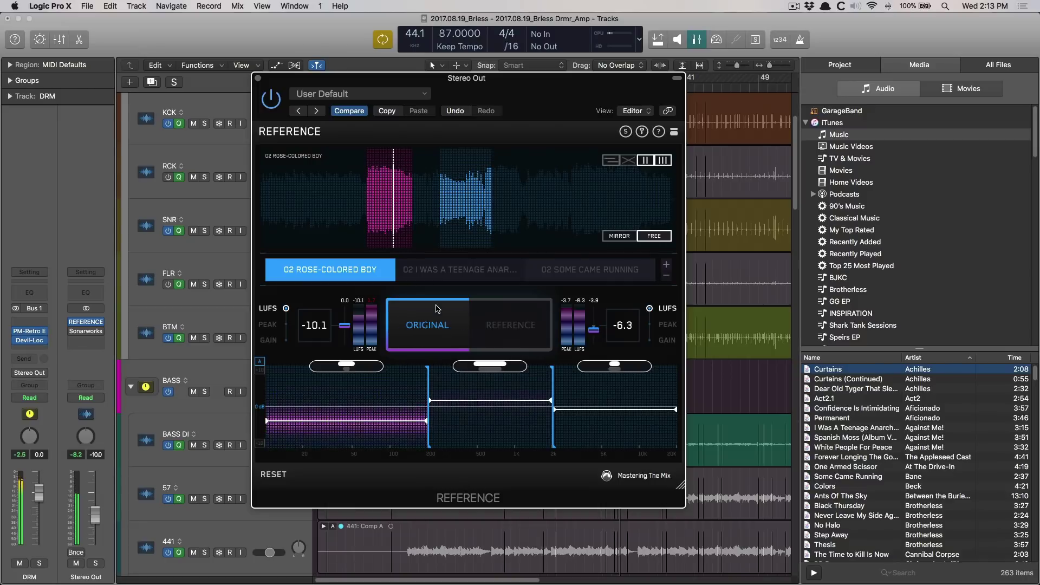
key("space")
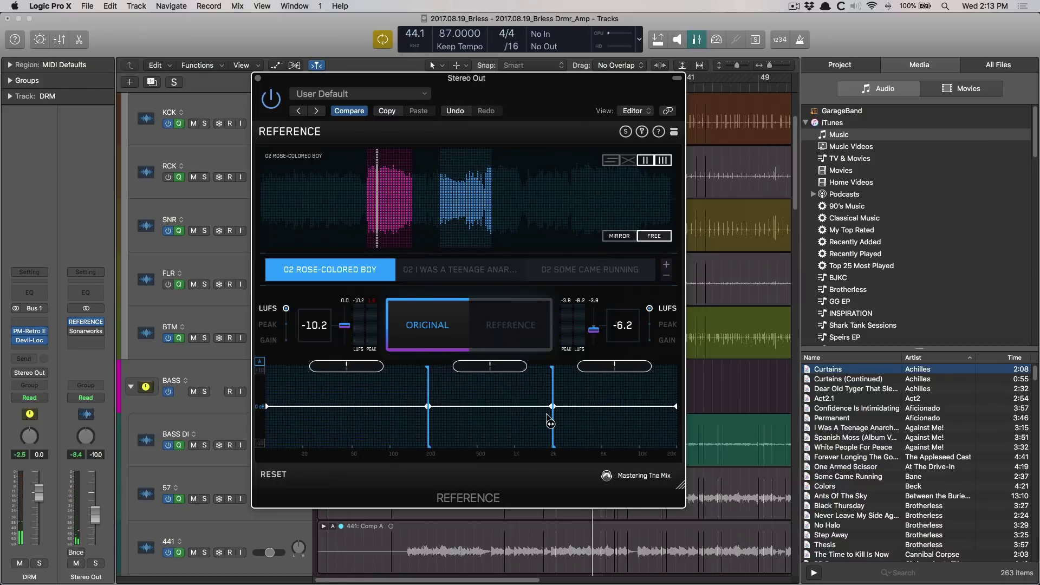
Solo the sub-200 Hz band and A/B the low end of mix and reference during playback.
left_click(329, 426)
left_click(342, 431)
left_click(427, 343)
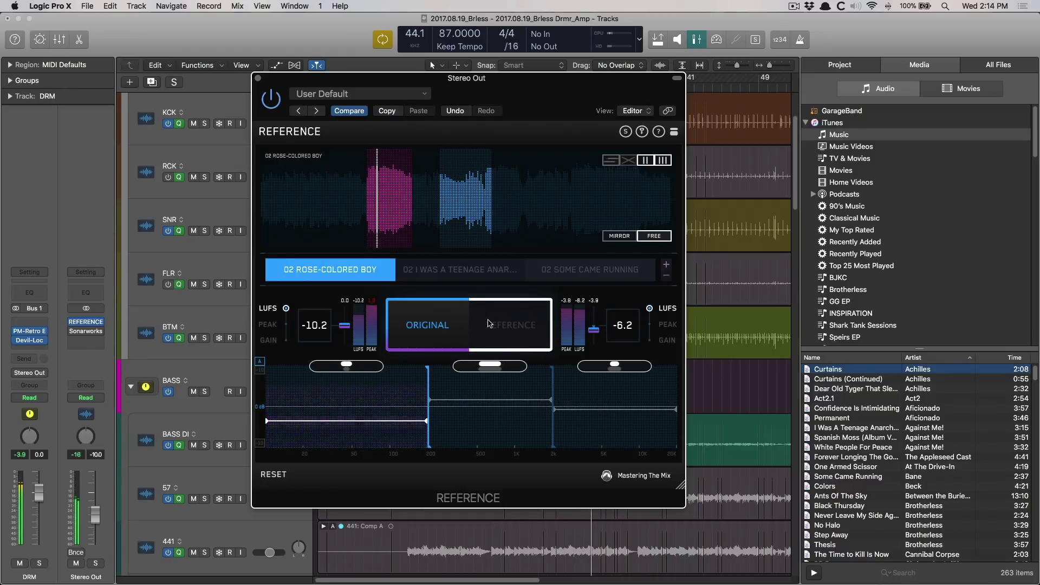
left_click(506, 340)
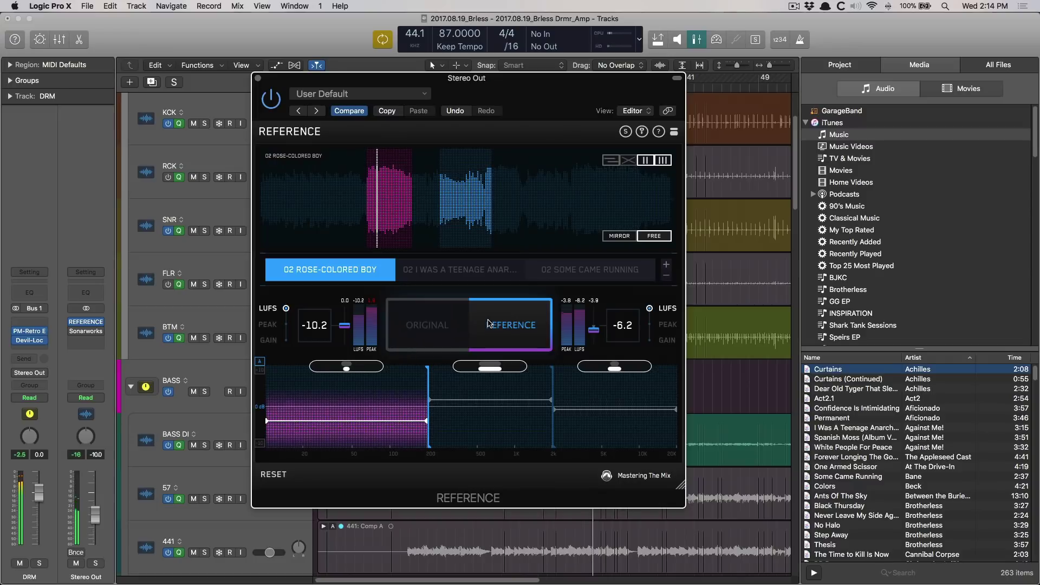
left_click(444, 321)
key("space")
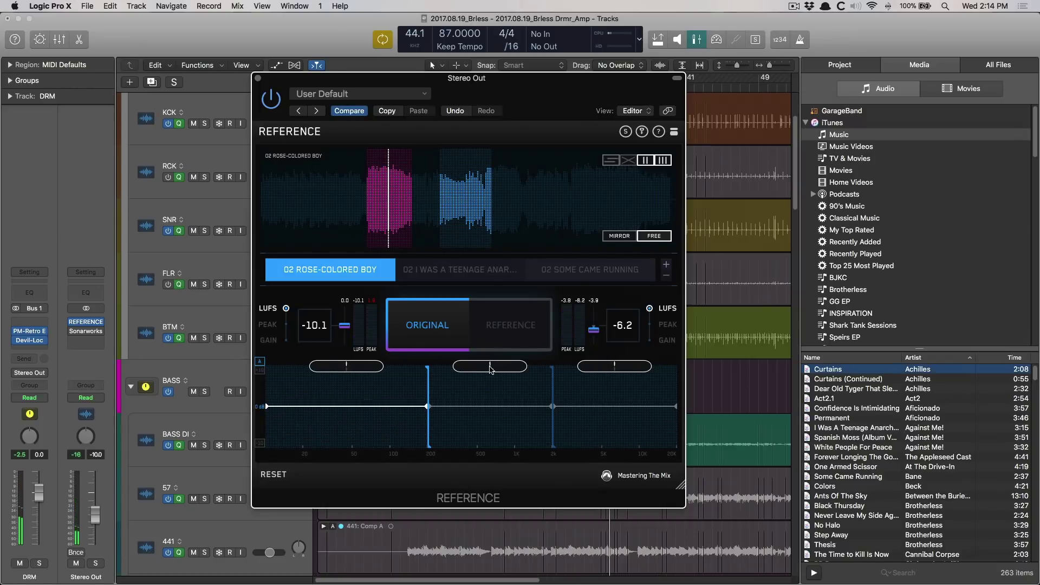
key("space")
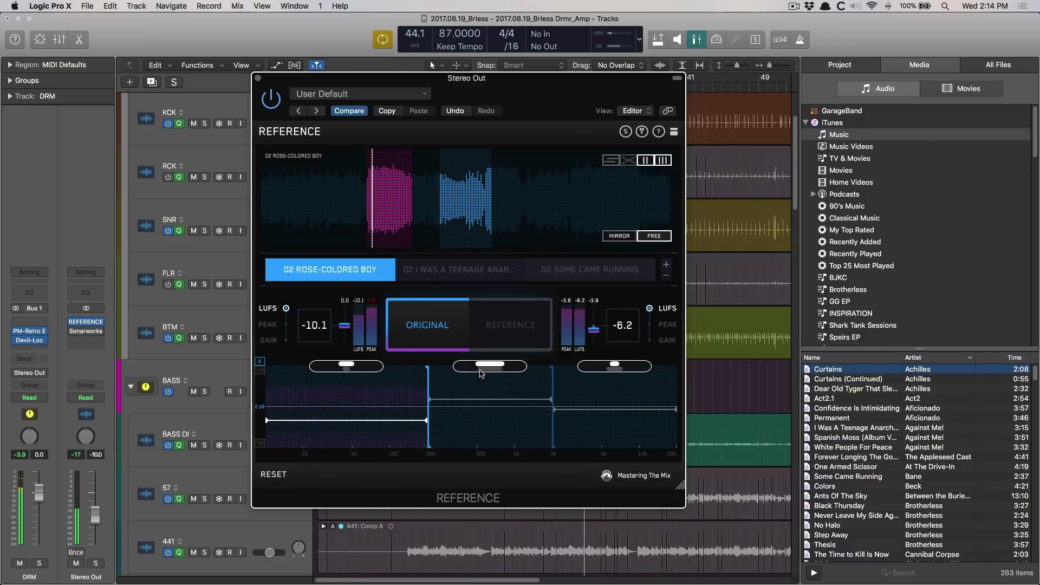
key("space")
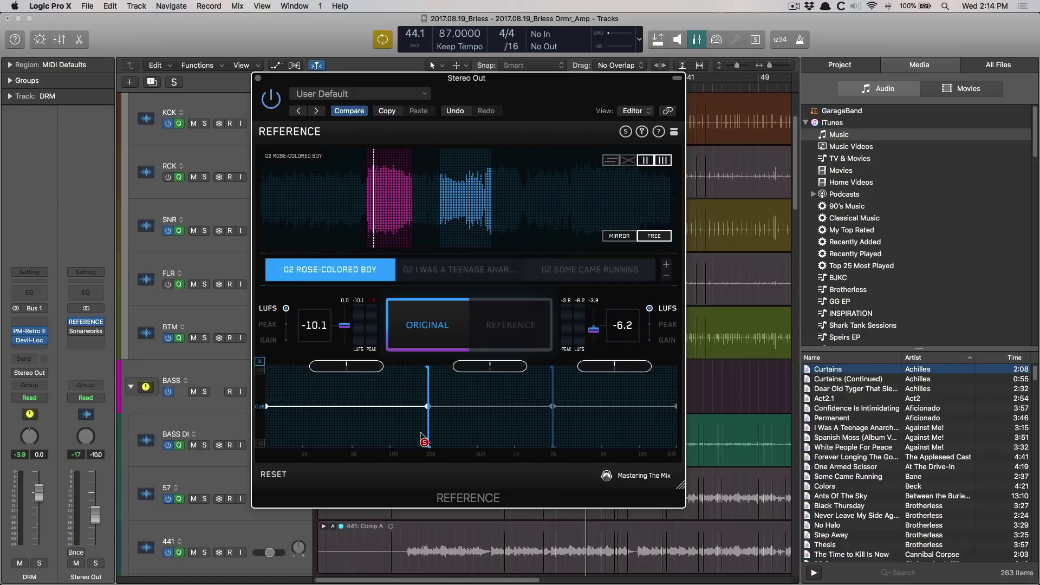
key("space")
Make Some Came Running the reference, loop one section, and A/B it with the mix.
left_click(461, 269)
left_click(537, 269)
left_click(466, 269)
left_click(318, 271)
left_click(449, 269)
left_click(538, 266)
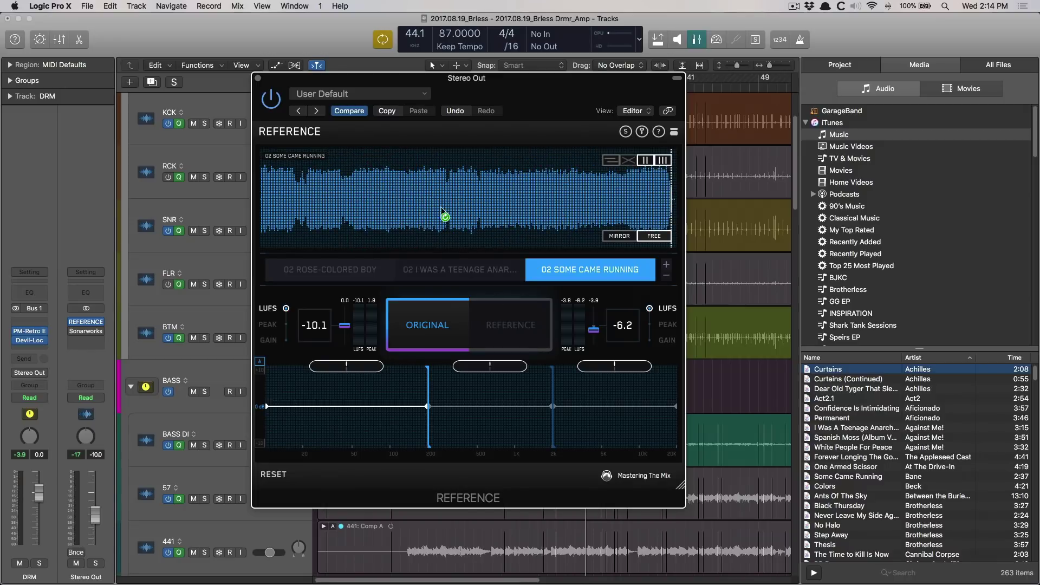
left_click(465, 230)
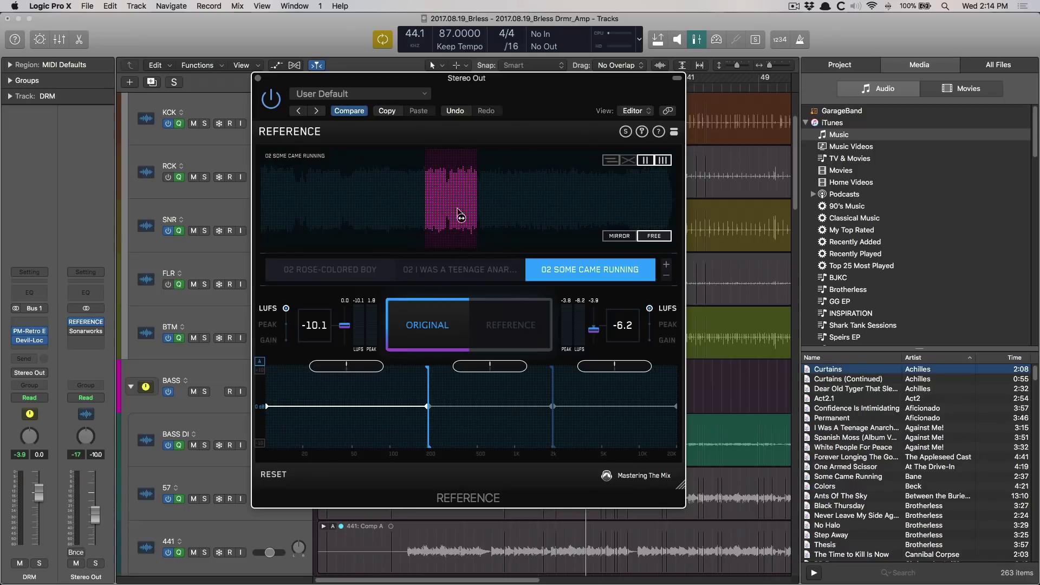
left_click(500, 324)
left_click(452, 322)
Add band splits near 50 Hz and 500 Hz, then close the Reference window.
left_click(360, 433)
left_click(471, 436)
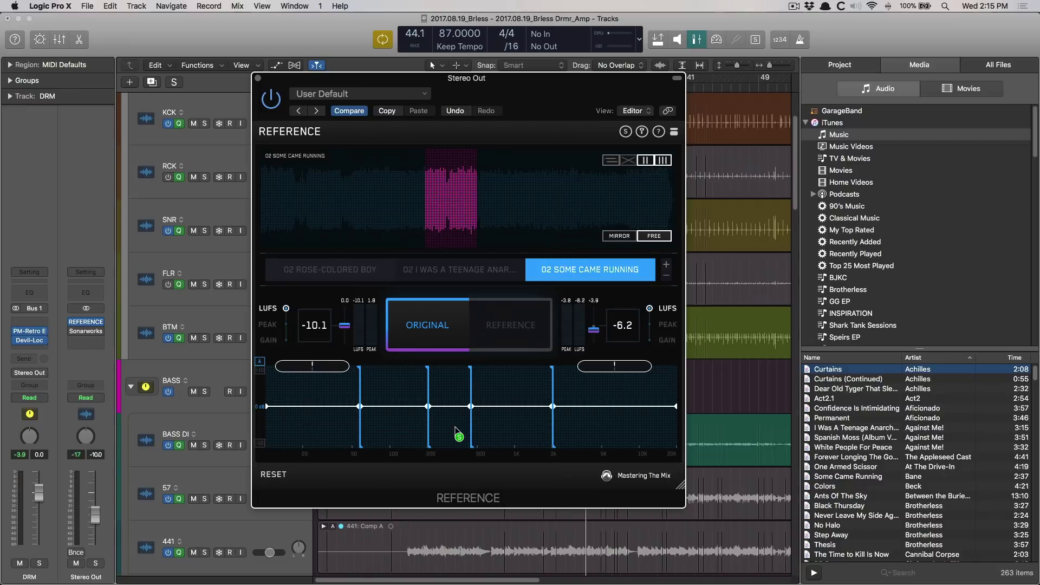
left_click(258, 78)
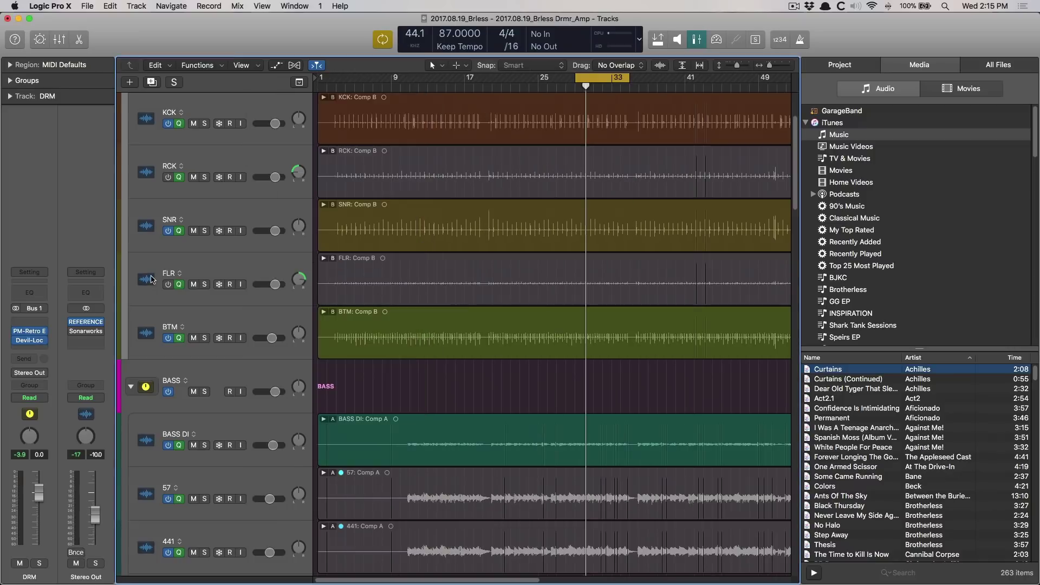
Bypass Reference, open Sonarworks Reference 4 on Stereo Out, and centre its window.
left_click(72, 321)
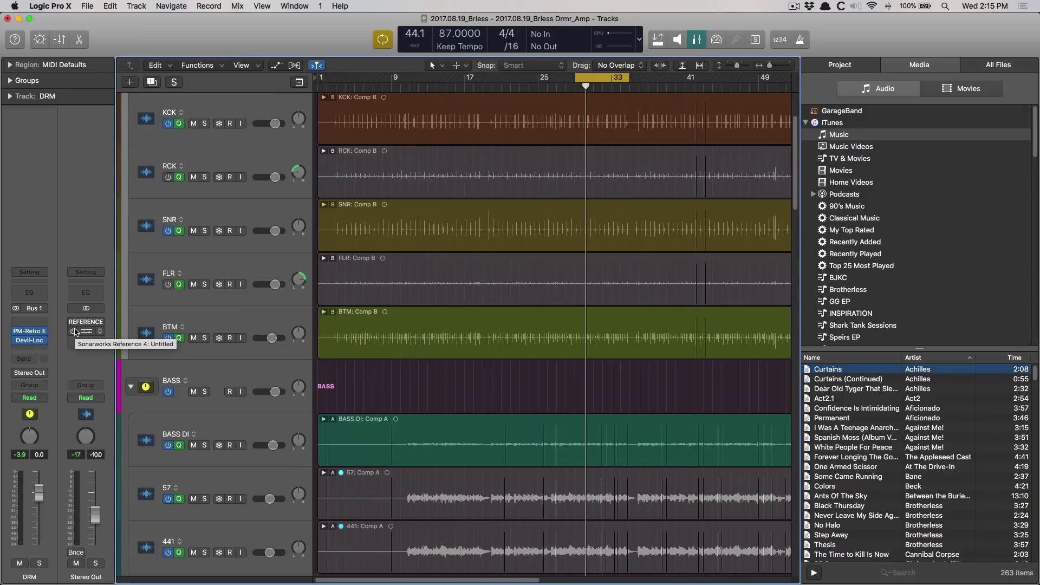
left_click(85, 334)
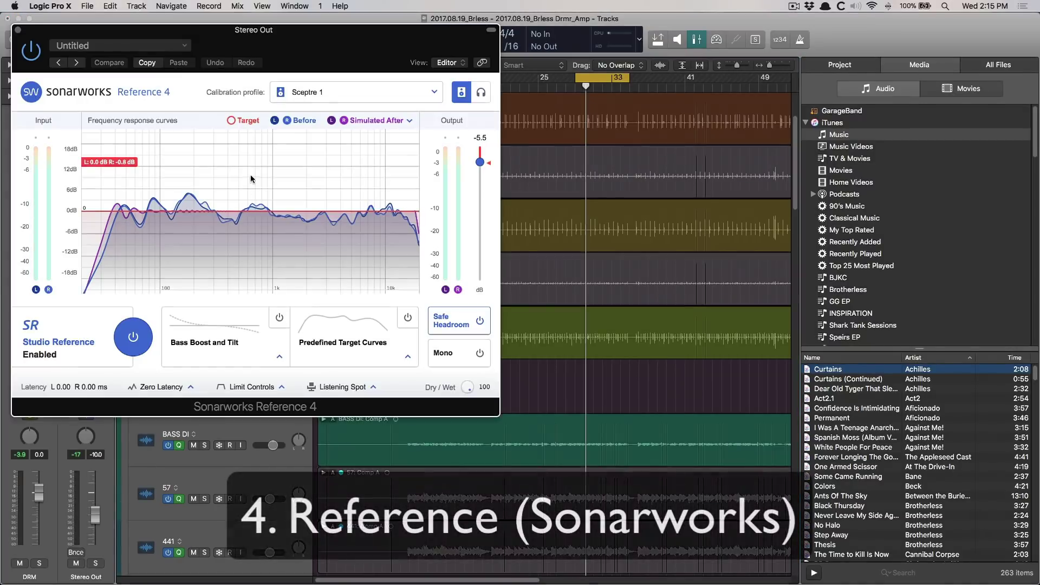
left_click_drag(295, 47, 433, 98)
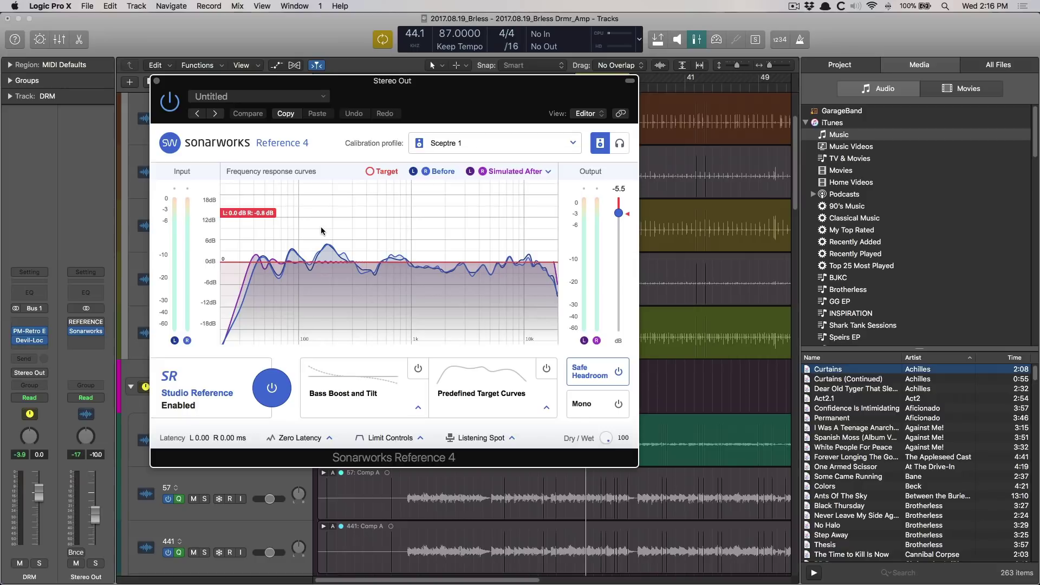
left_click(598, 373)
left_click(599, 372)
left_click(175, 99)
left_click(175, 99)
left_click(176, 99)
left_click(176, 100)
Reopen Reference, bypass it, and arrange its window alongside the Sonarworks window.
left_click(85, 323)
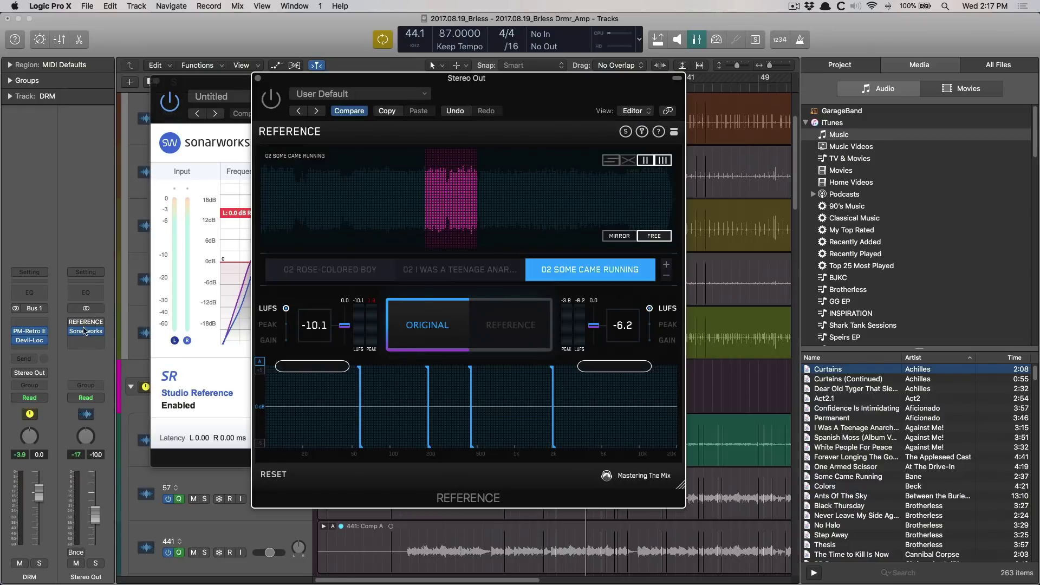
left_click(206, 93)
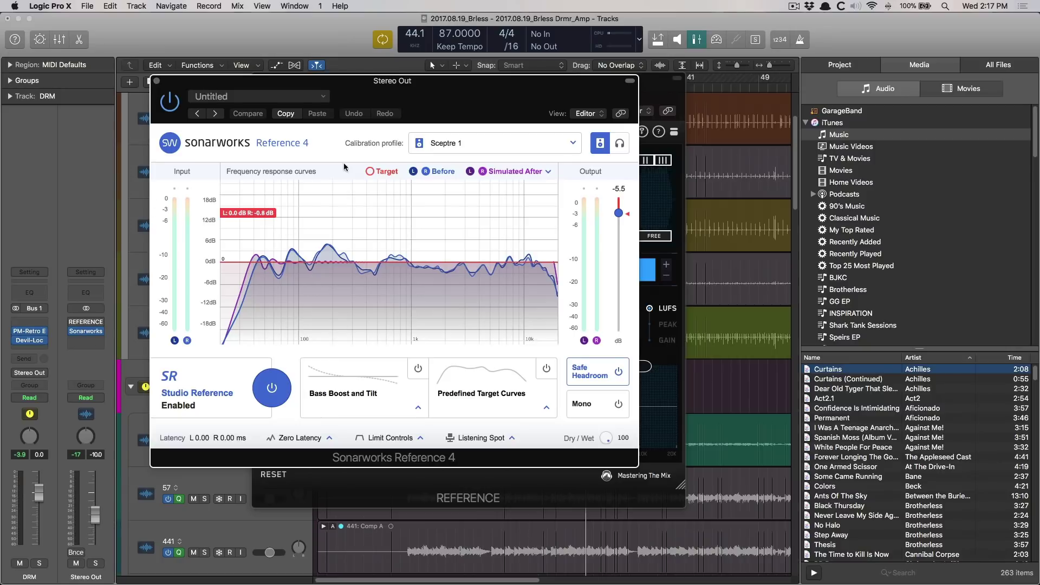
left_click(74, 331)
left_click_drag(184, 94, 187, 259)
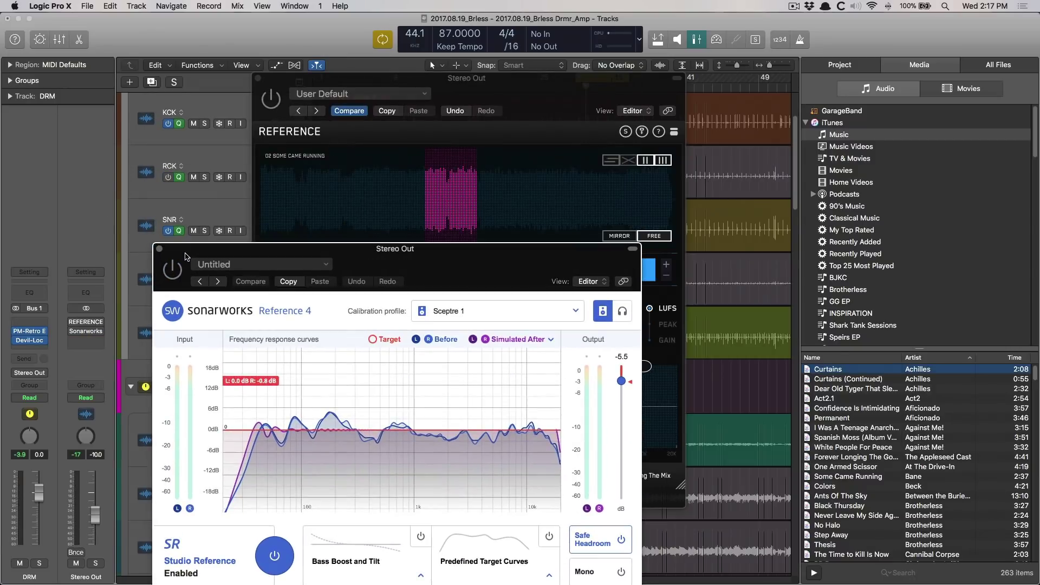
left_click(519, 94)
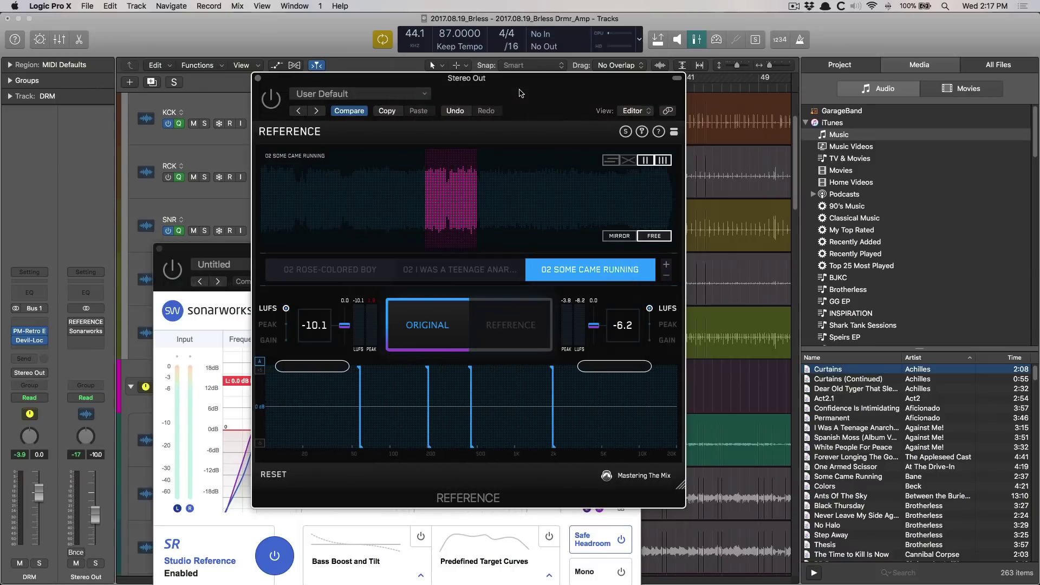
left_click(205, 251)
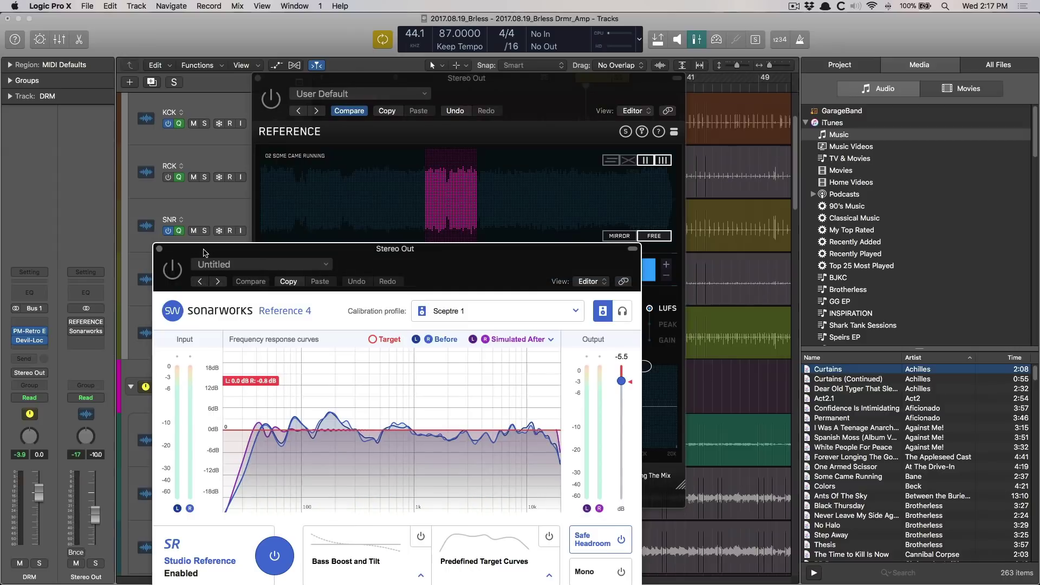
left_click_drag(269, 256, 312, 167)
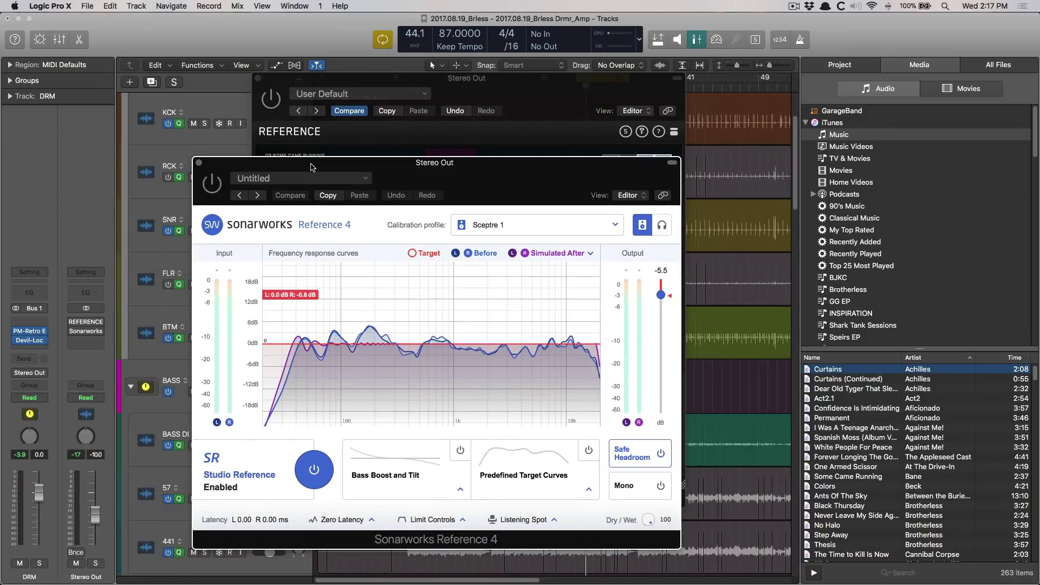